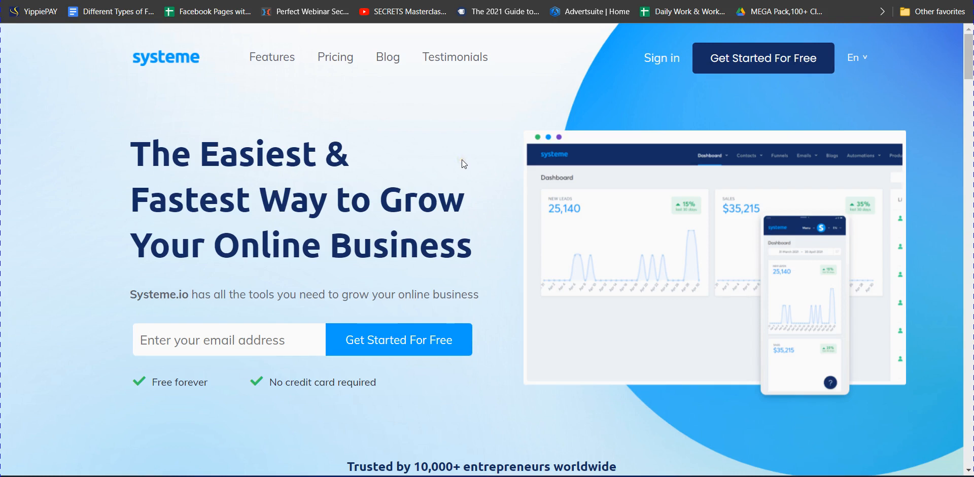
- Sign up for a free Systeme.io account by entering the registrant's e-mail address and submitting the form
left_click(462, 161)
left_click(339, 160)
left_click(213, 324)
left_click(215, 342)
left_click(215, 341)
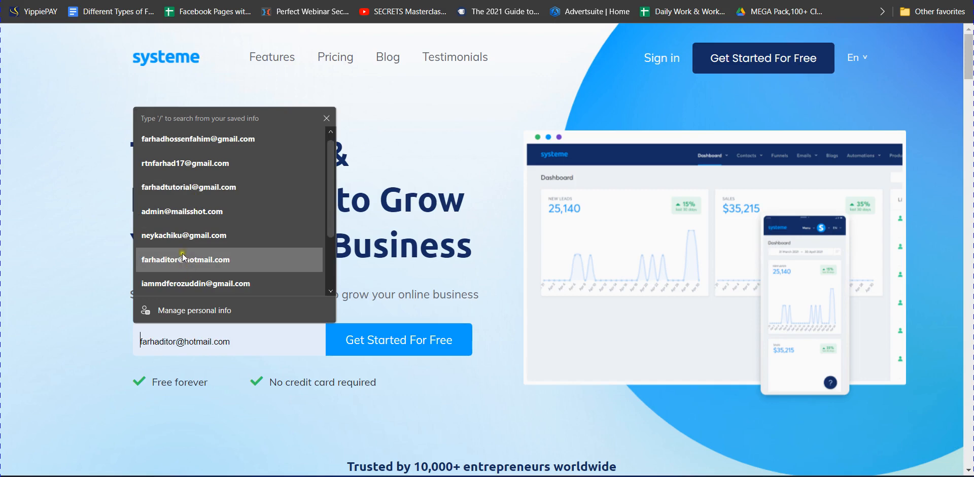
left_click(230, 170)
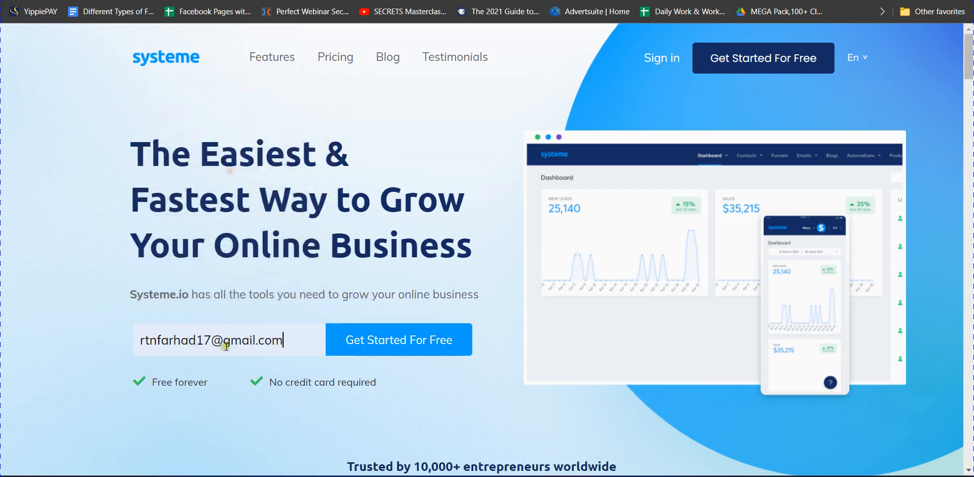
left_click(394, 340)
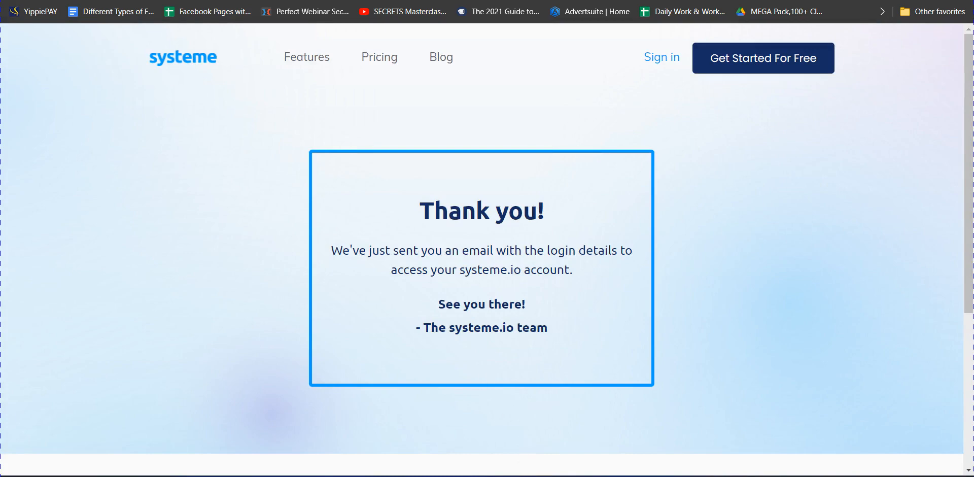
- Open Gmail in the regular browser window and switch to the Google account used for the Systeme.io sign-up
left_click(446, 421)
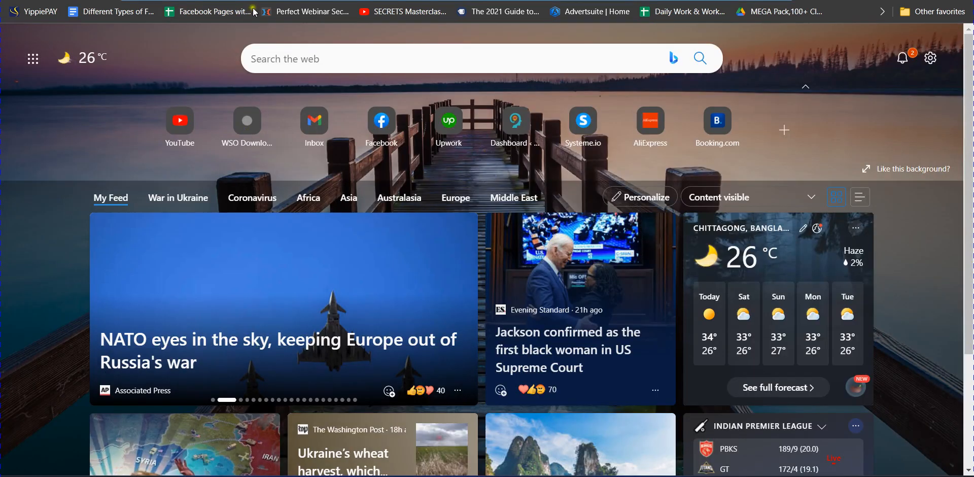
type("gm")
key("Return")
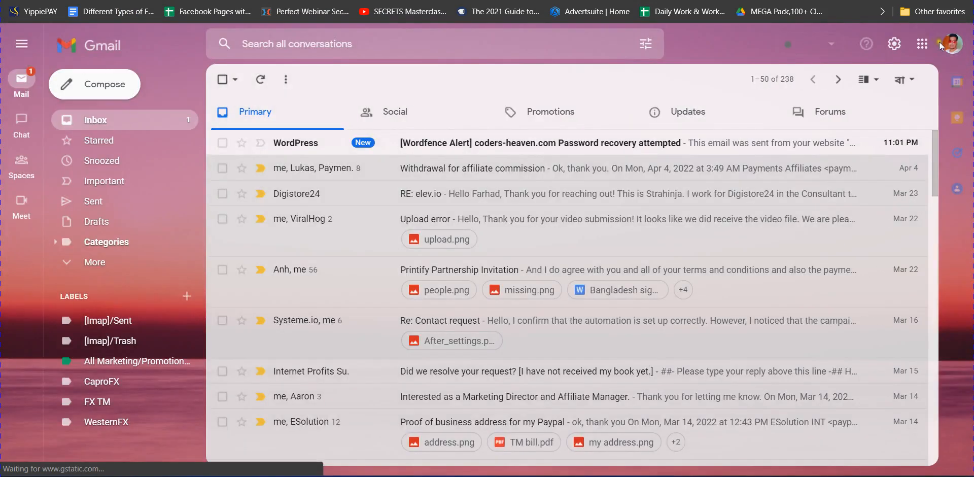
left_click(952, 43)
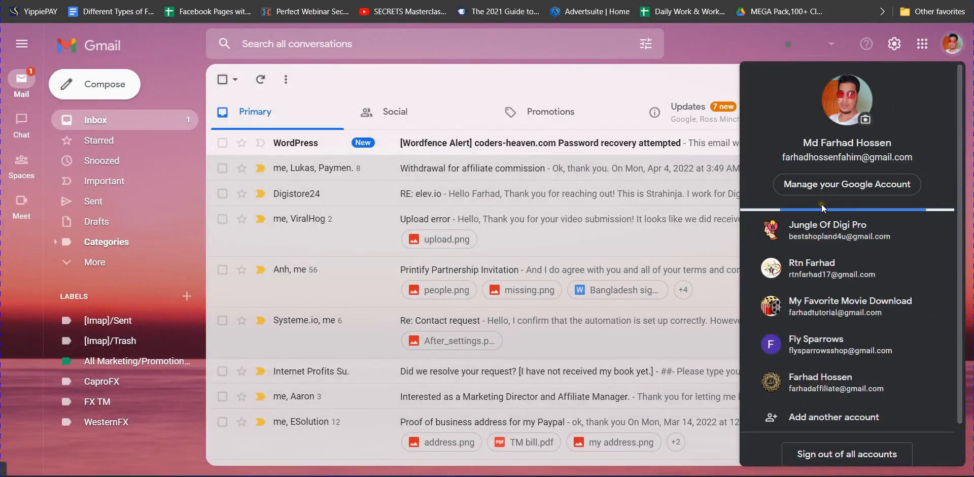
left_click(830, 276)
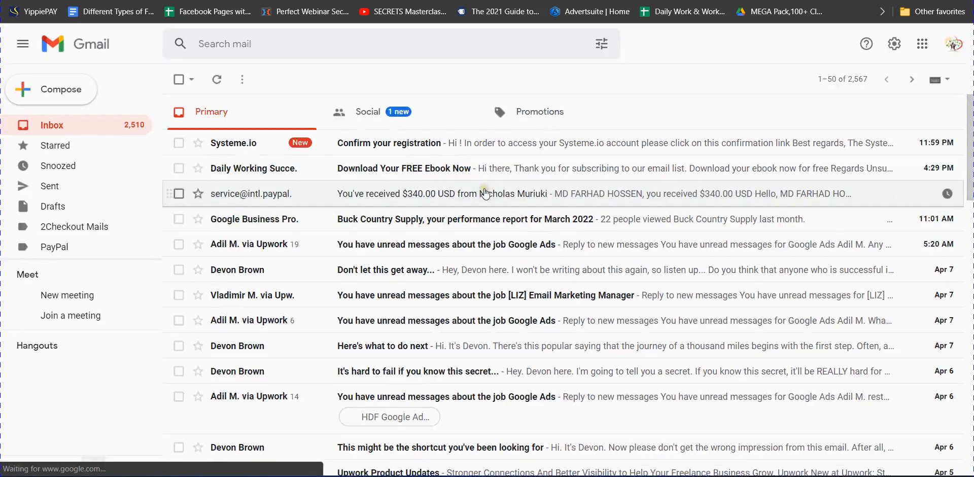
- Copy the confirmation link from Systeme.io's "Confirm your registration" e-mail and load it in a new InPrivate tab
left_click(389, 148)
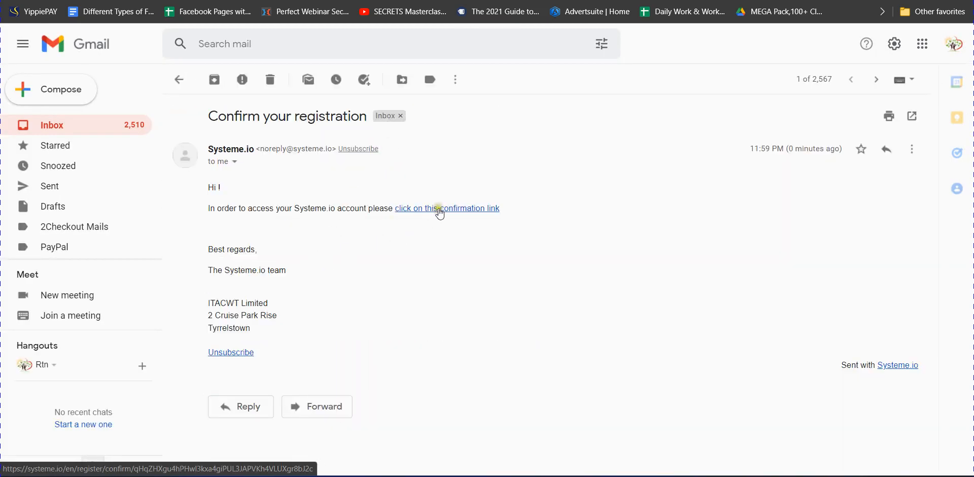
right_click(439, 209)
left_click(495, 326)
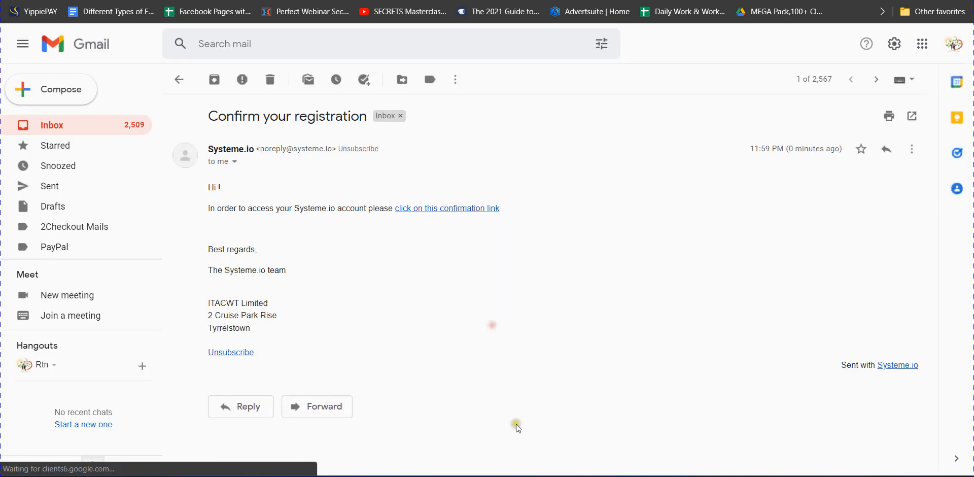
left_click(565, 449)
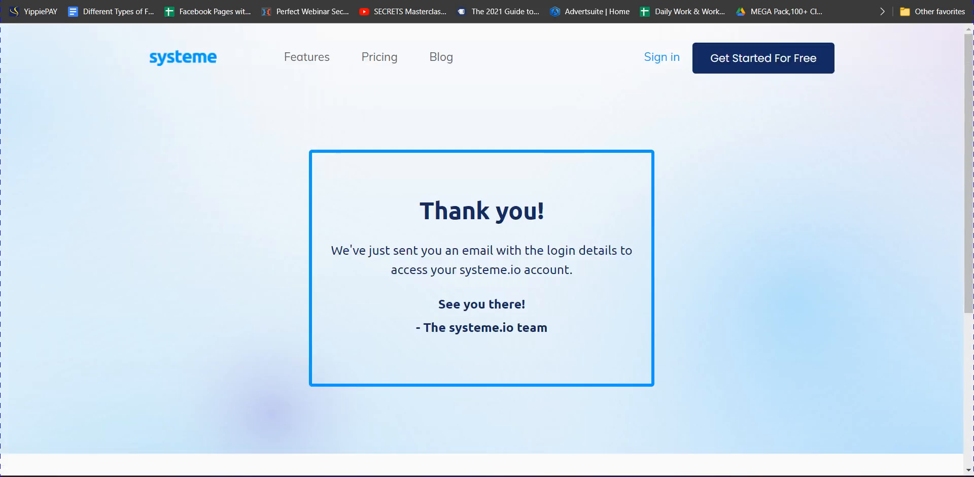
key("ctrl+t")
right_click(248, 0)
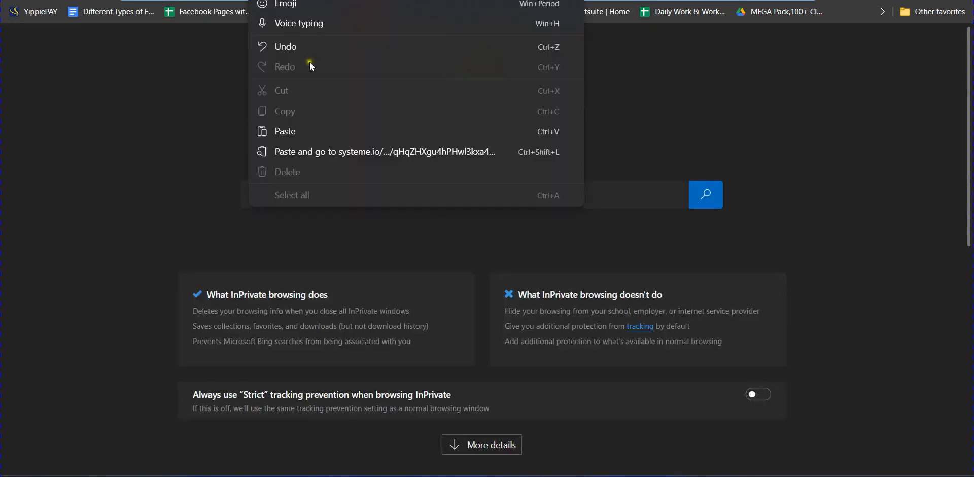
left_click(376, 151)
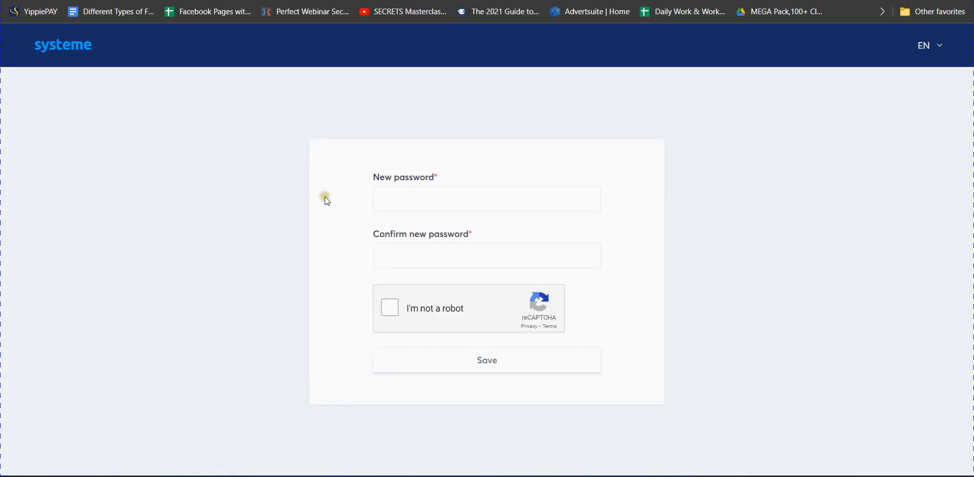
- Enter the new account password and repeat it in the confirmation field
left_click(407, 192)
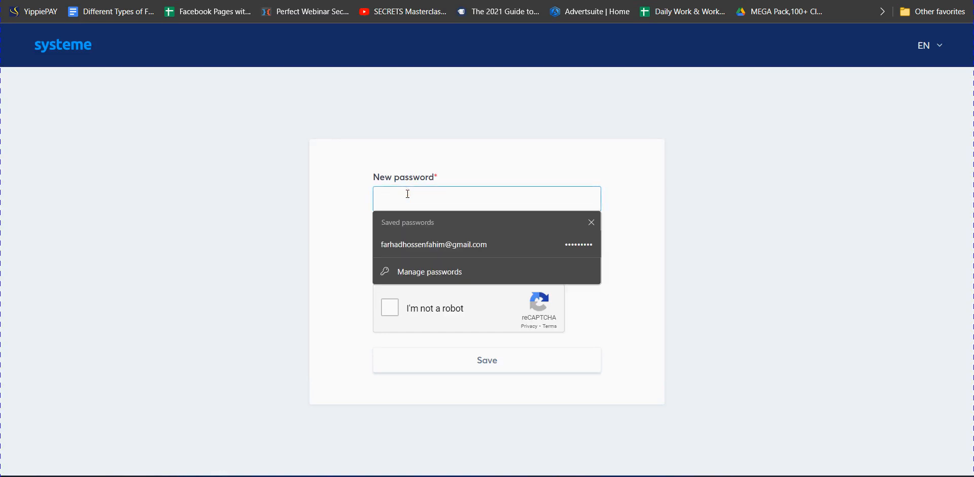
type("•••••••")
key("Tab")
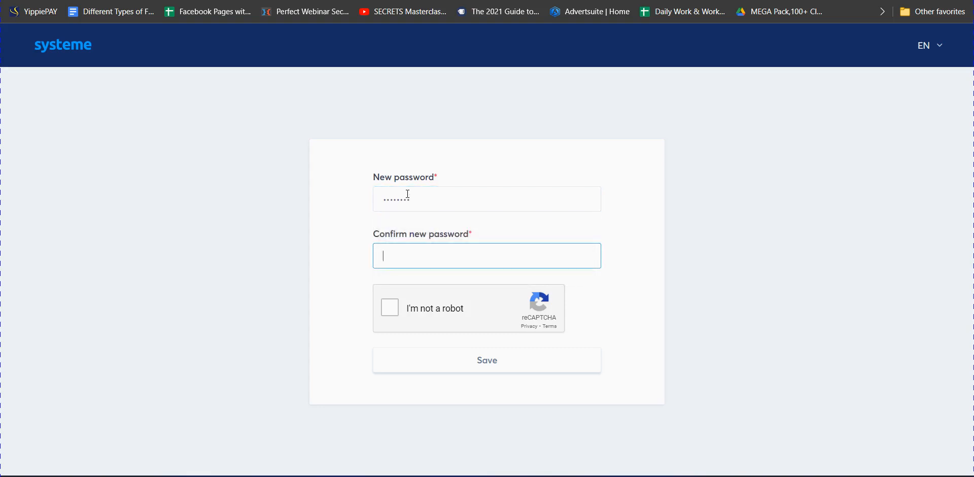
type("••••••••")
- Start the reCAPTCHA check and answer its first pair of image challenges for traffic lights and vehicles
left_click(391, 304)
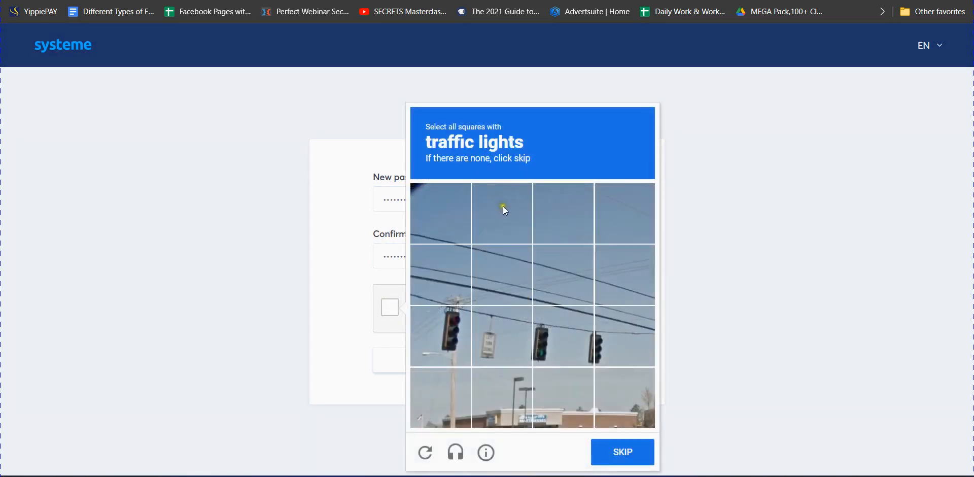
left_click(446, 322)
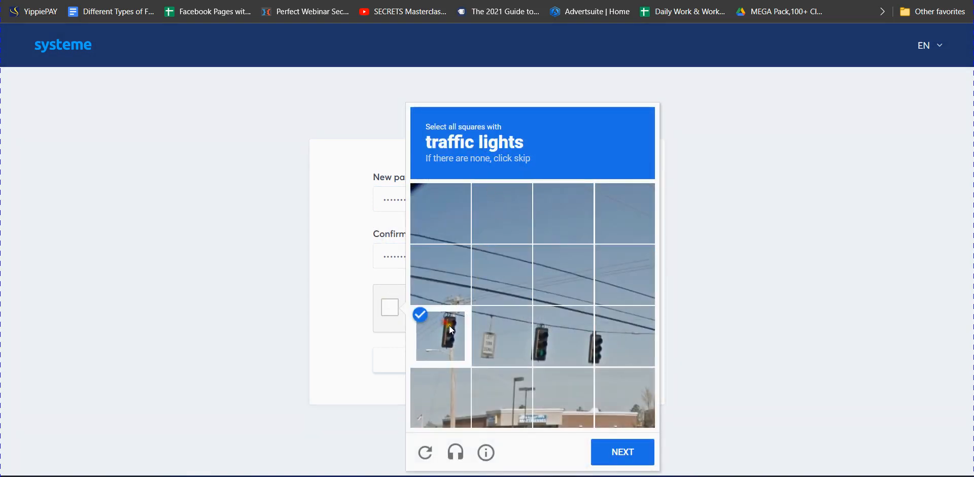
left_click(559, 345)
left_click(616, 343)
left_click(506, 330)
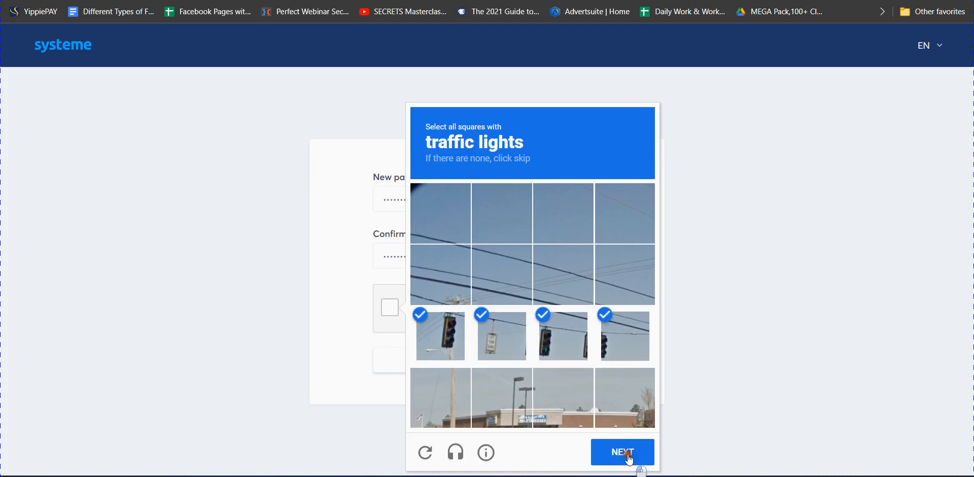
left_click(627, 453)
left_click(566, 334)
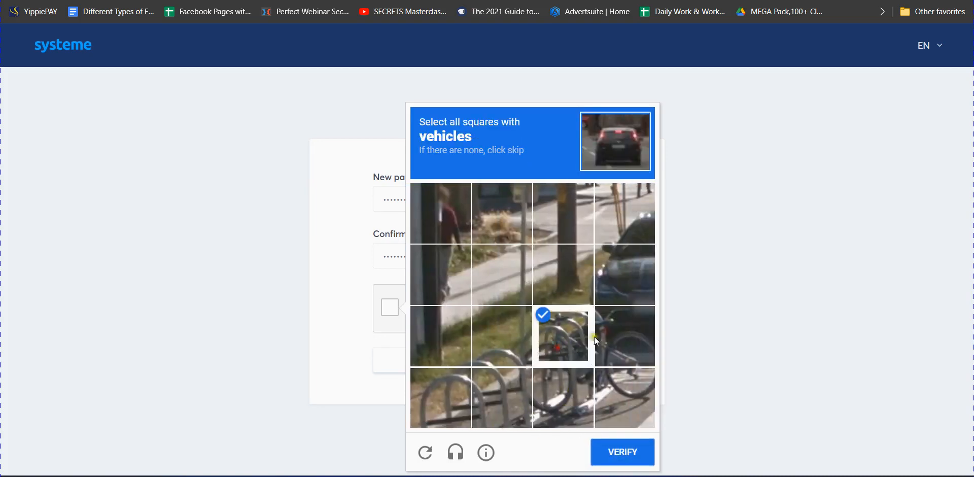
left_click(606, 349)
left_click(566, 398)
left_click(610, 400)
left_click(623, 452)
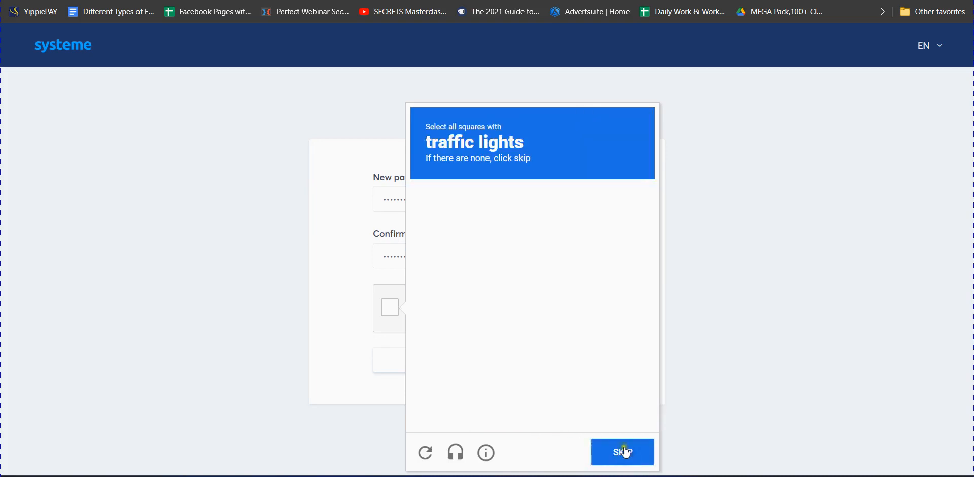
- Answer the second pair of traffic light and vehicle reCAPTCHA challenges and save the new account password
left_click(443, 245)
left_click(501, 249)
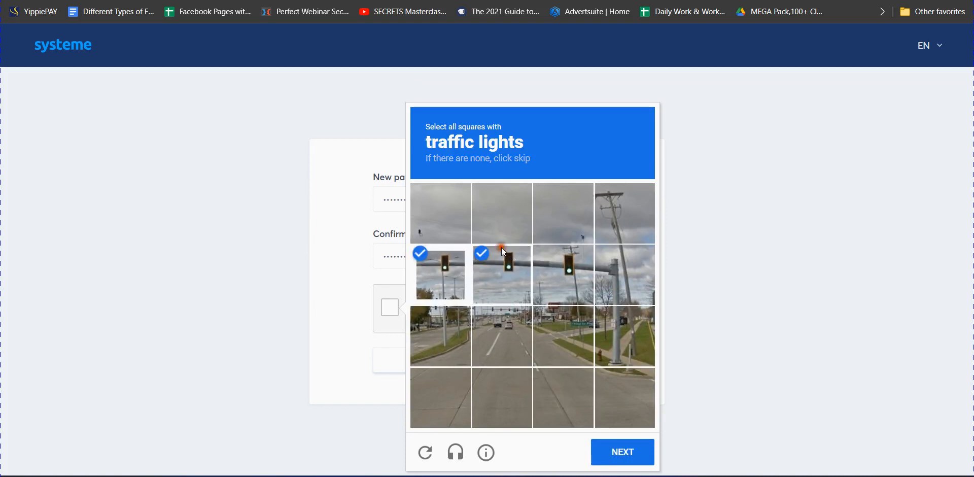
left_click(573, 274)
left_click(621, 450)
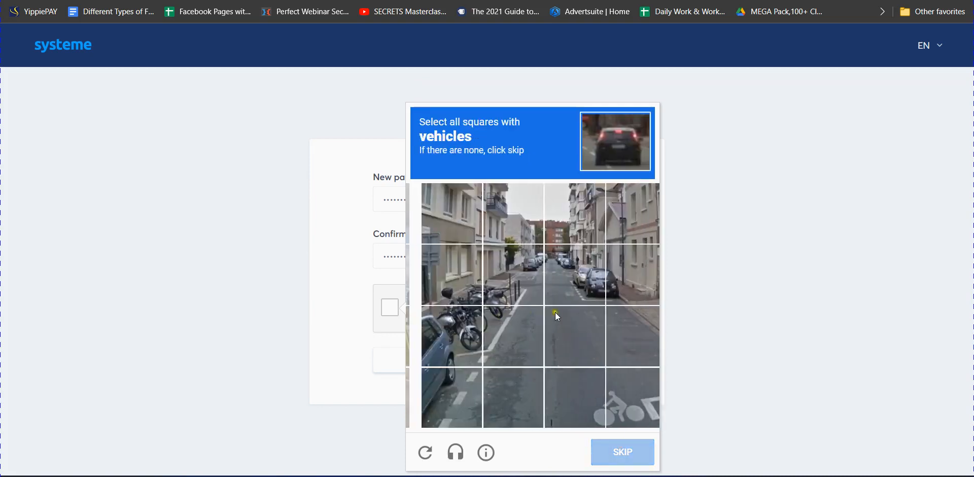
left_click(567, 280)
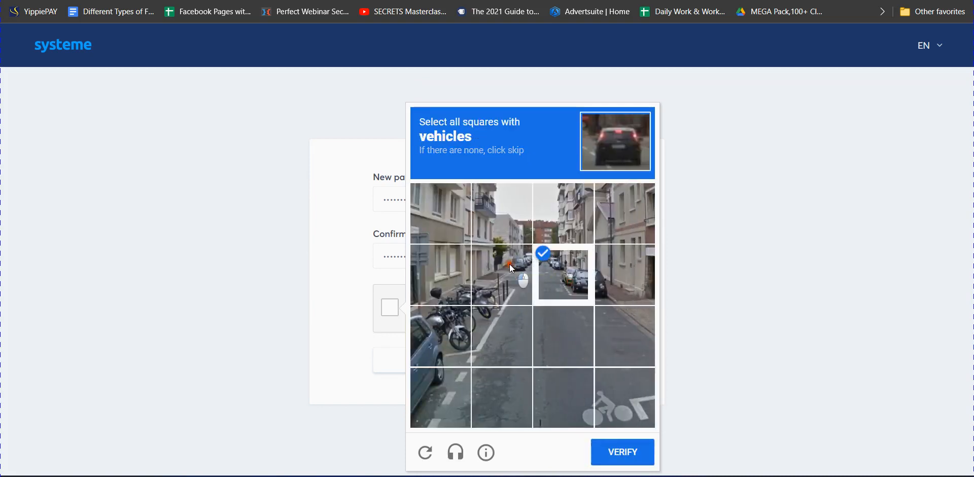
left_click(508, 265)
left_click(440, 341)
left_click(436, 394)
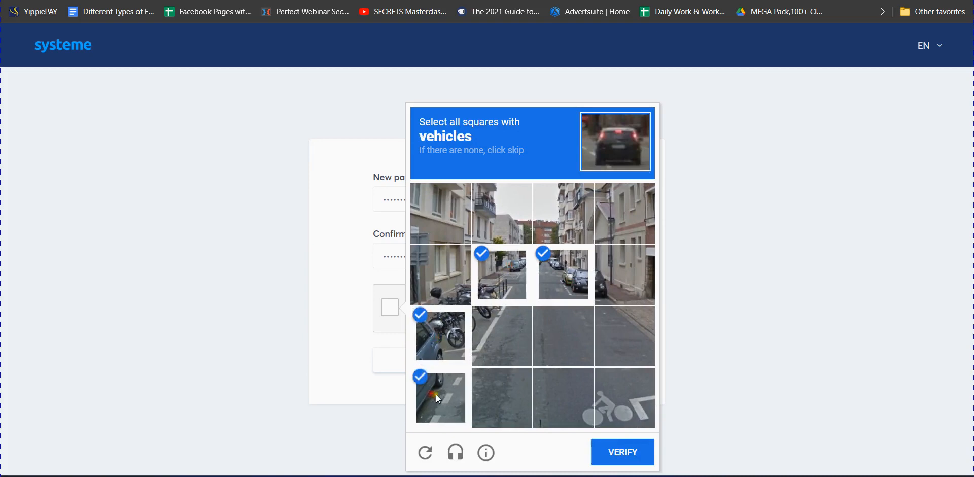
left_click(619, 452)
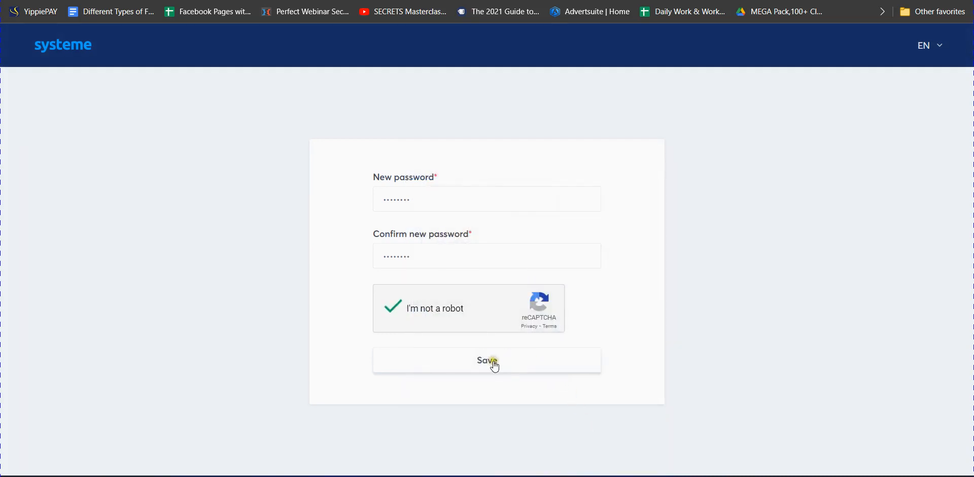
left_click(486, 355)
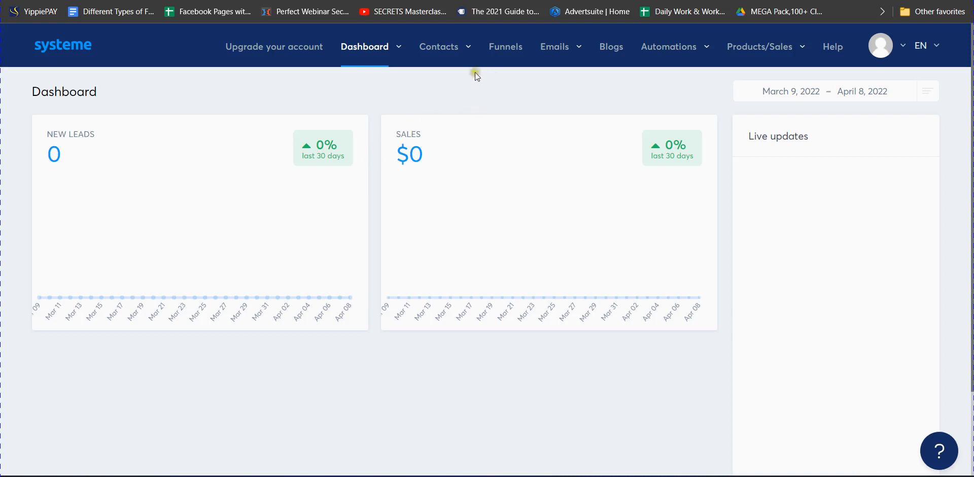
- Go to the Funnels section and open the form for creating a new funnel
left_click(504, 46)
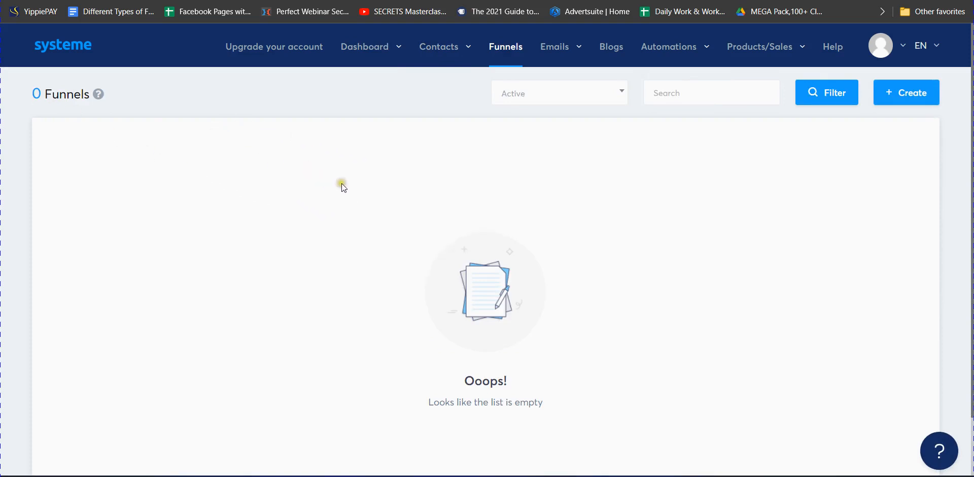
left_click(906, 96)
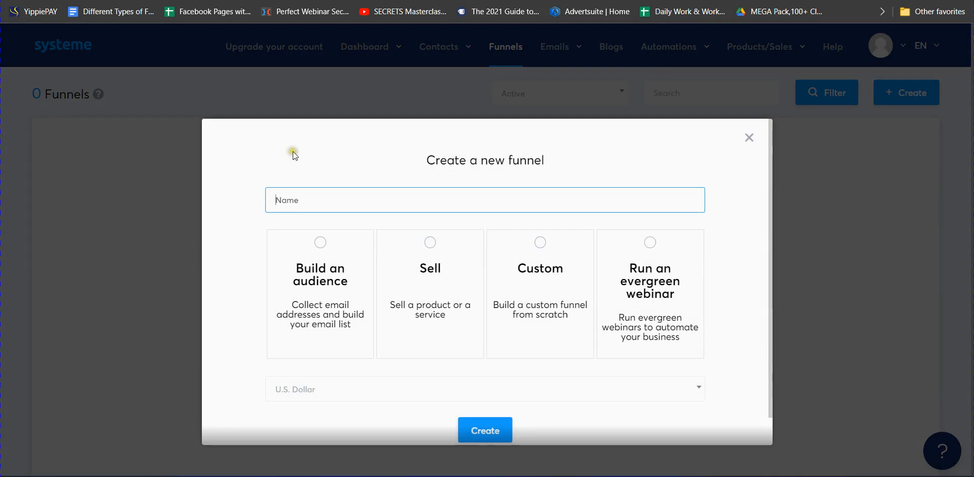
- Open the ClickBank affiliate marketplace at clickbank.com/marketplace on a new InPrivate page
key("ctrl+shift+n")
type("click")
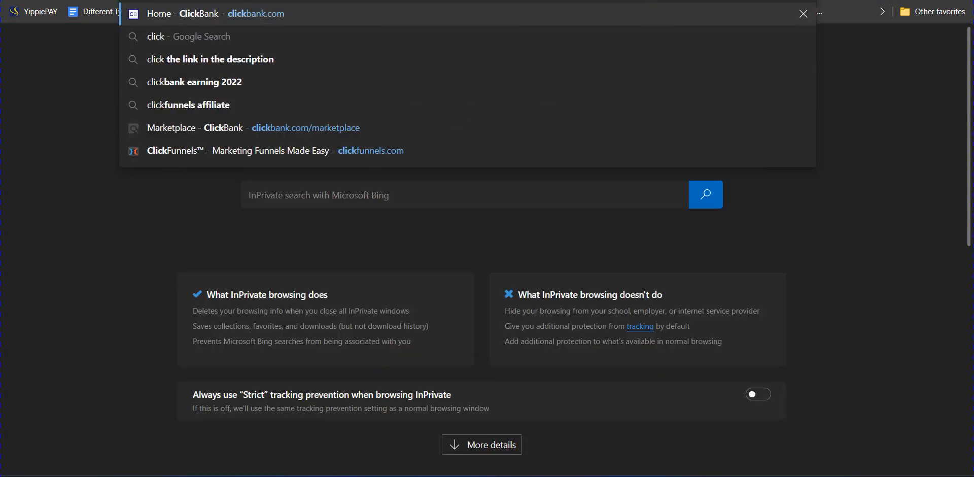
type("bank.com/mar")
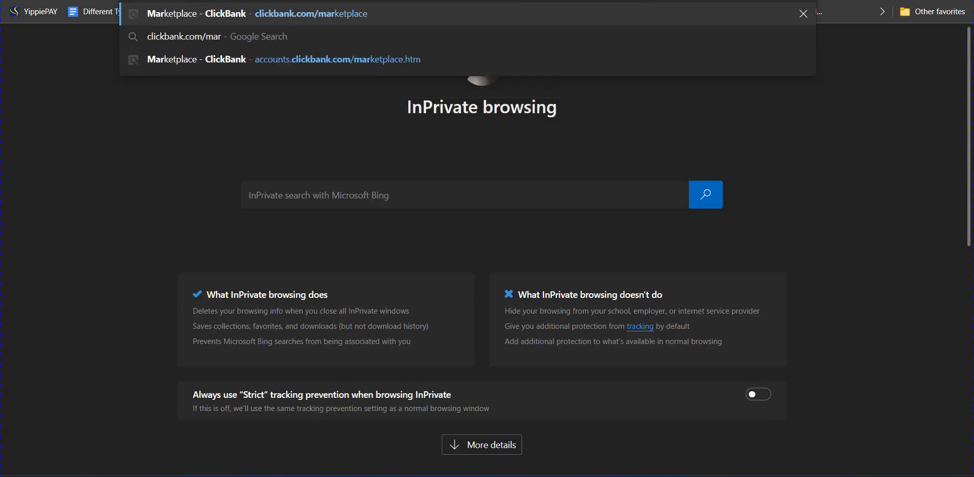
key("Return")
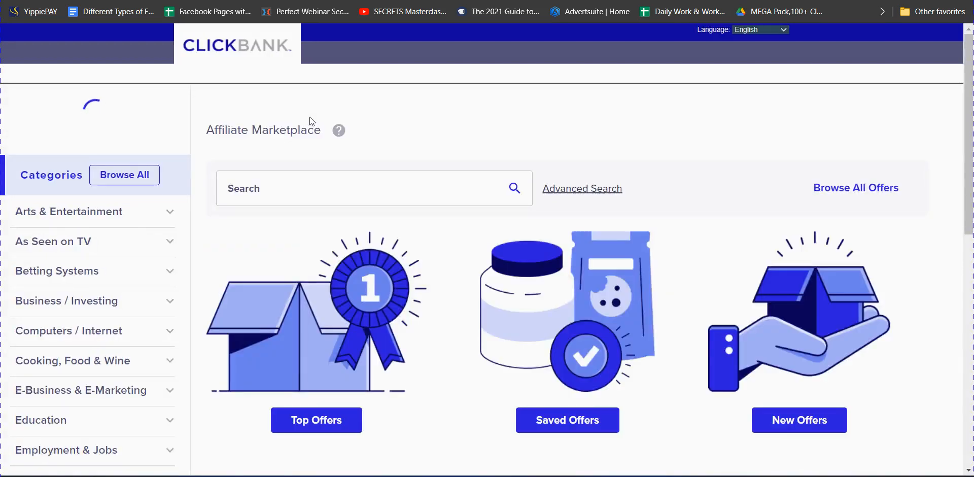
- Open the Top Offers list and examine the gravity scores and average payouts per conversion of the listed products
scroll(319, 160, "down", 1)
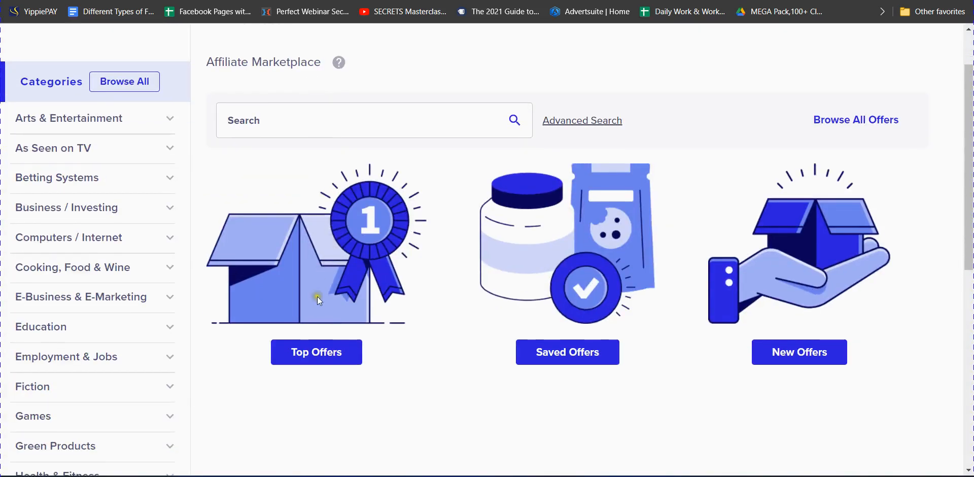
left_click(314, 360)
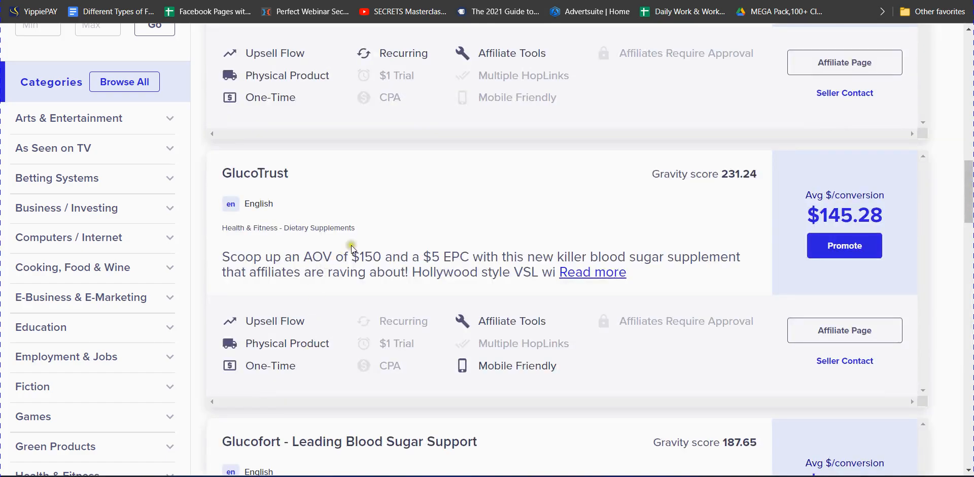
scroll(352, 244, "up", 10)
scroll(352, 242, "up", 4)
scroll(324, 218, "down", 3)
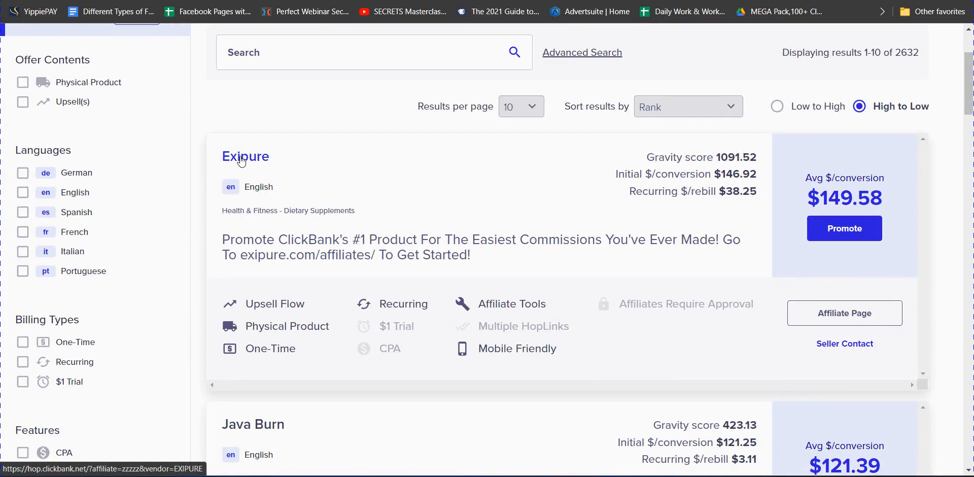
scroll(248, 169, "down", 10)
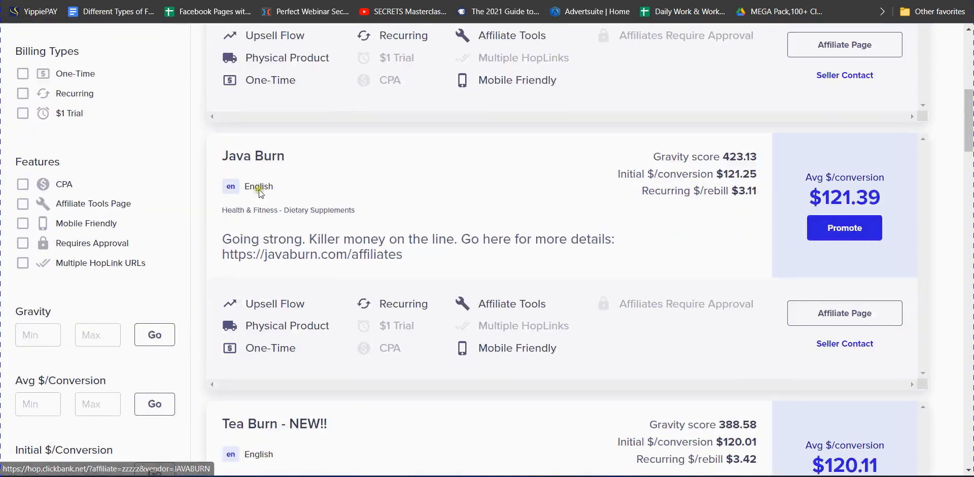
scroll(307, 105, "down", 4)
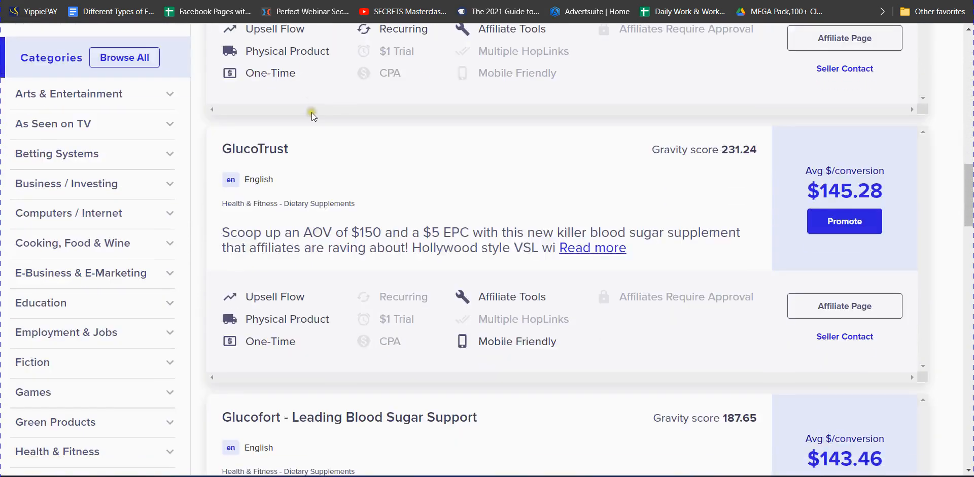
scroll(311, 152, "down", 2)
scroll(309, 150, "down", 3)
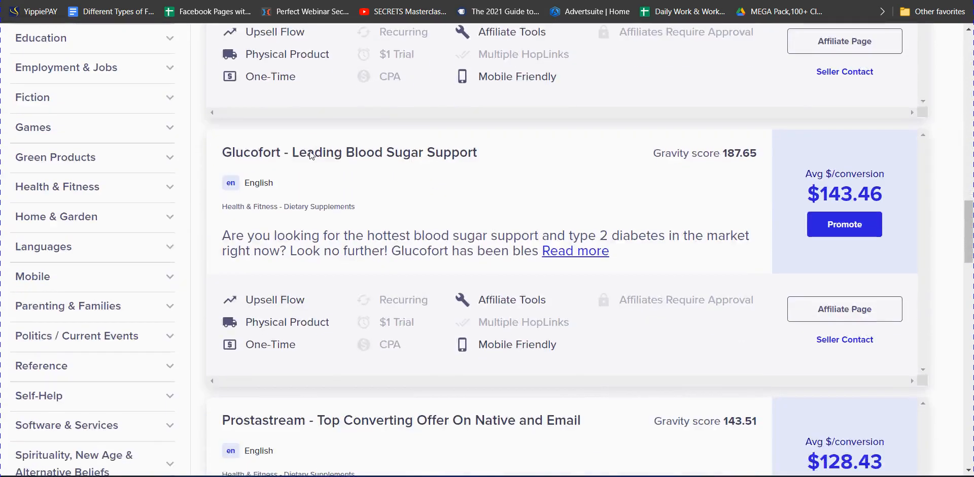
scroll(317, 182, "down", 3)
scroll(318, 187, "down", 5)
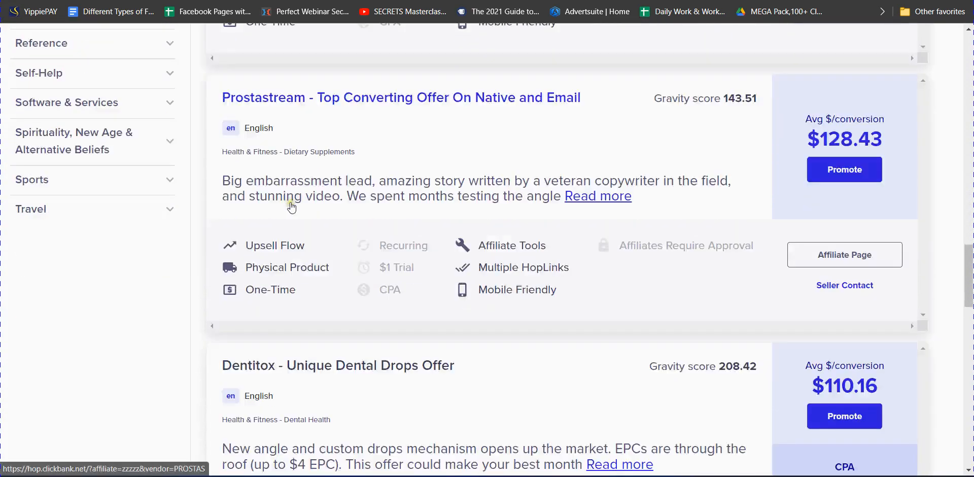
- List the offers in the Home & Garden category and review them down to Brain Training for Dogs
scroll(226, 178, "up", 5)
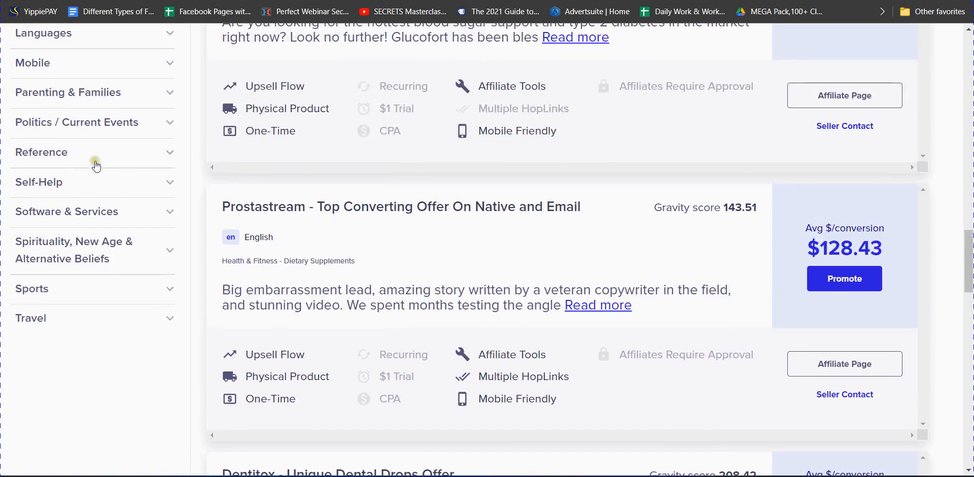
scroll(94, 161, "up", 1)
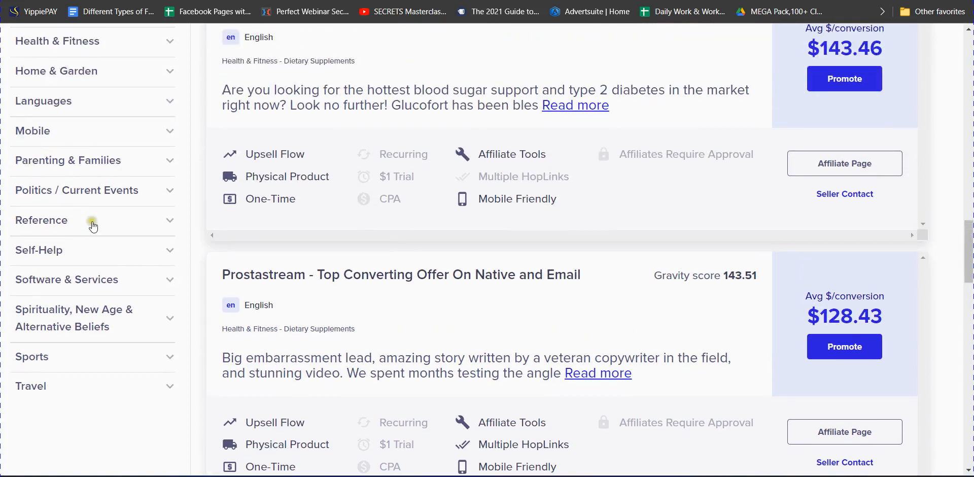
scroll(83, 259, "up", 1)
left_click(63, 151)
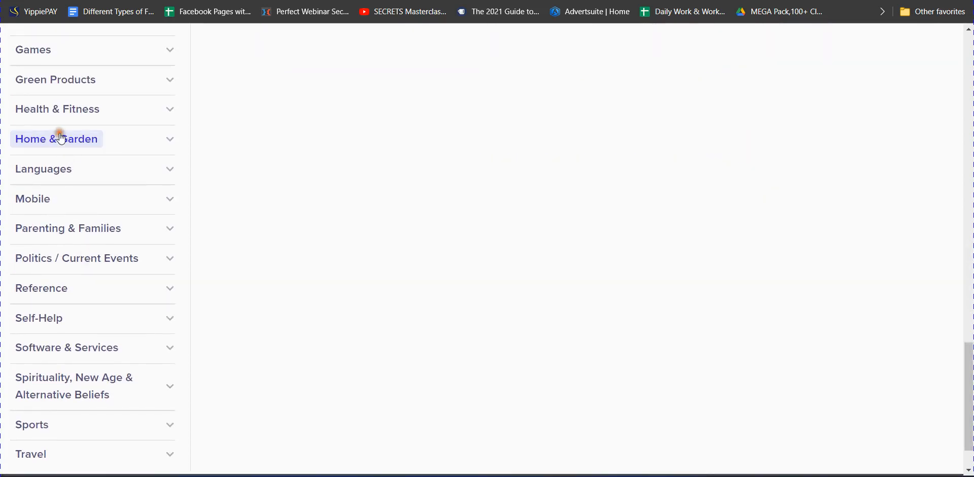
scroll(318, 160, "up", 6)
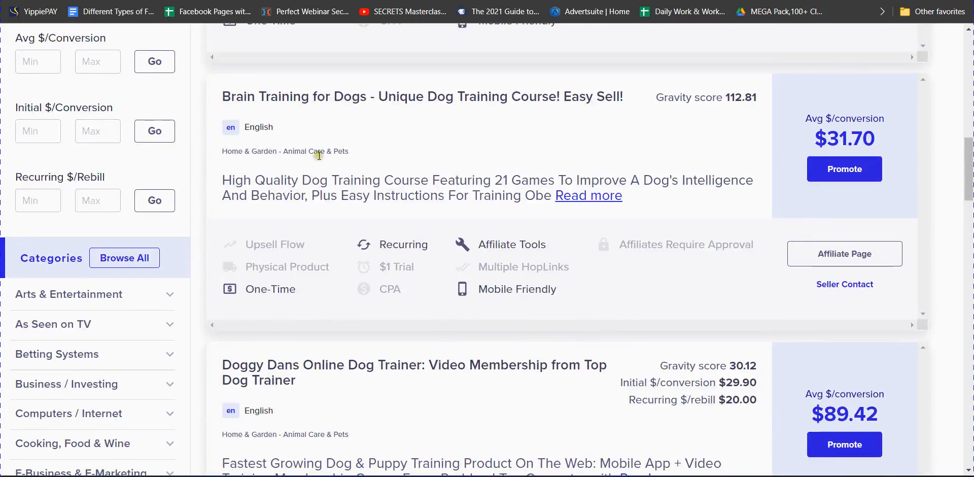
scroll(319, 160, "up", 12)
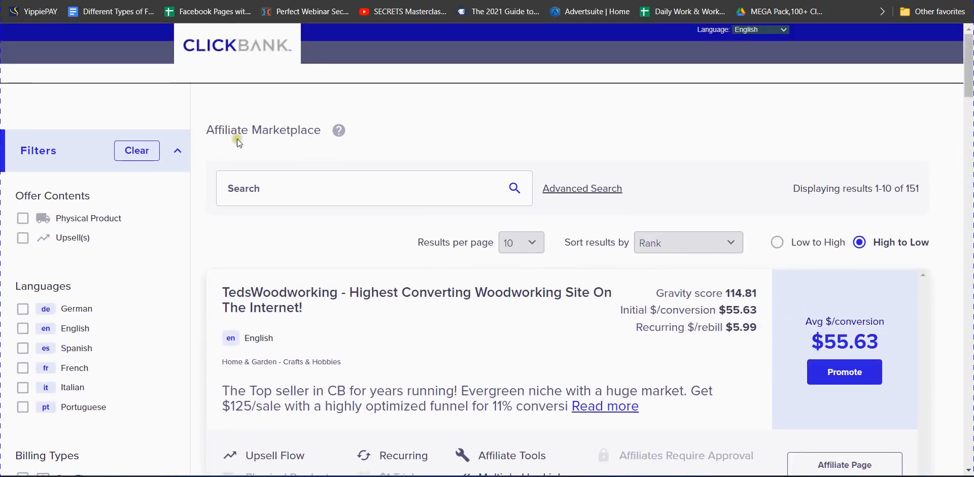
scroll(318, 167, "down", 3)
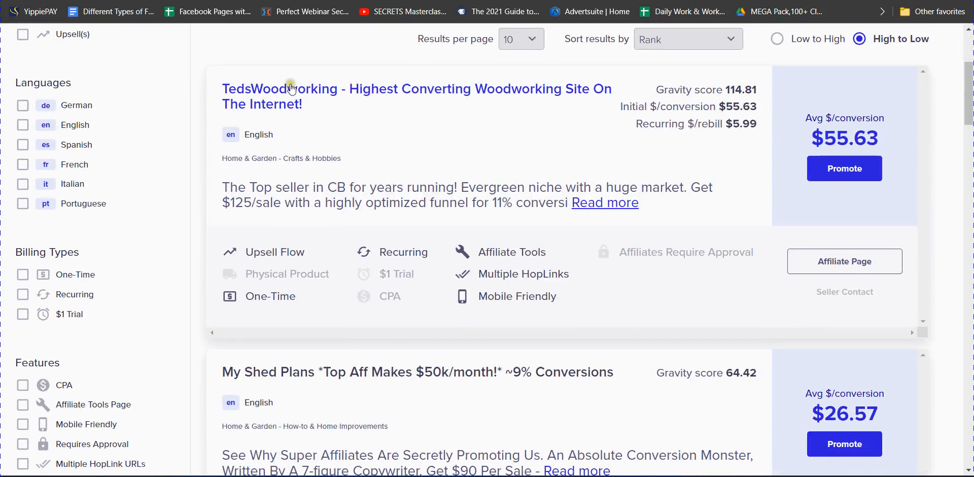
scroll(276, 102, "down", 4)
scroll(278, 107, "down", 4)
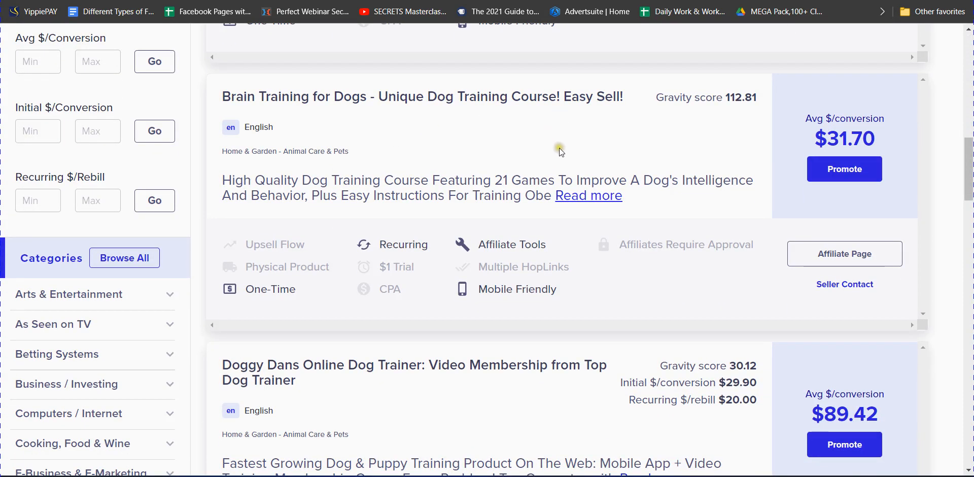
- Open the HopLink form for Brain Training for Dogs, close it, and look over the product's sales page
left_click(844, 169)
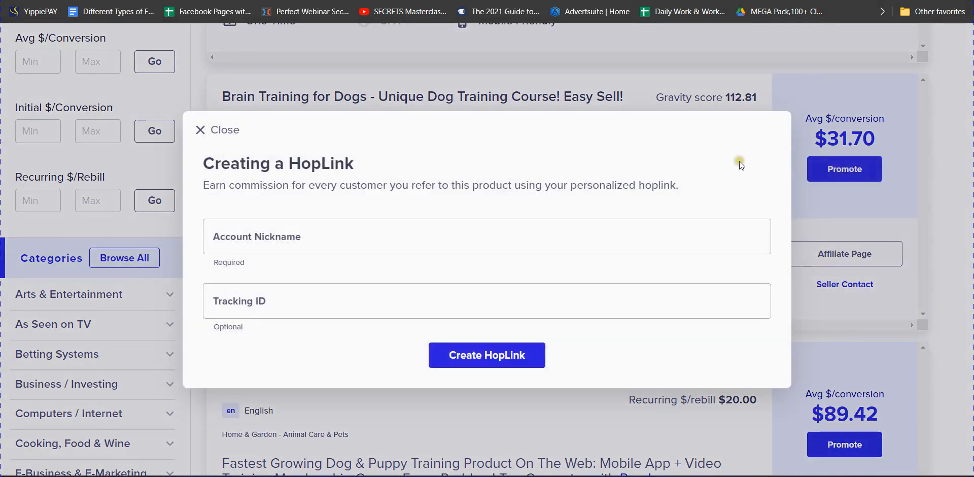
left_click(728, 96)
left_click(520, 100)
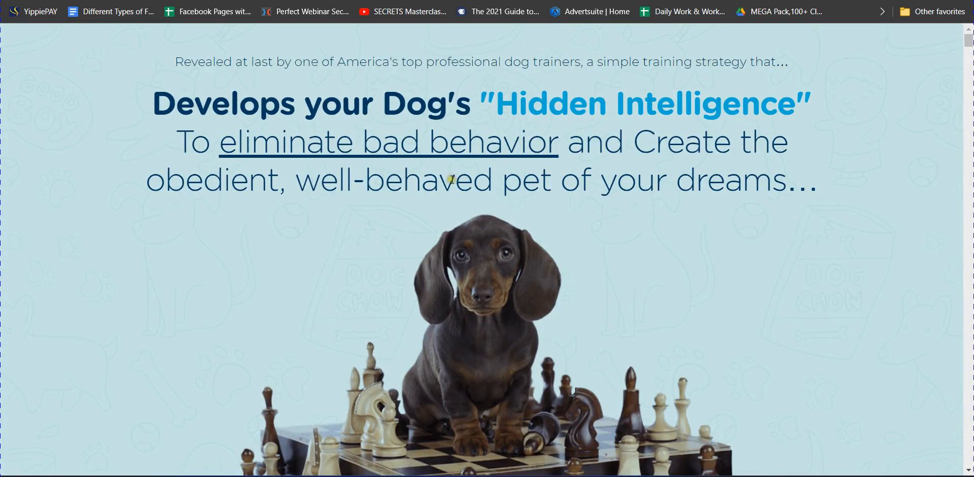
scroll(551, 118, "down", 6)
scroll(552, 118, "up", 6)
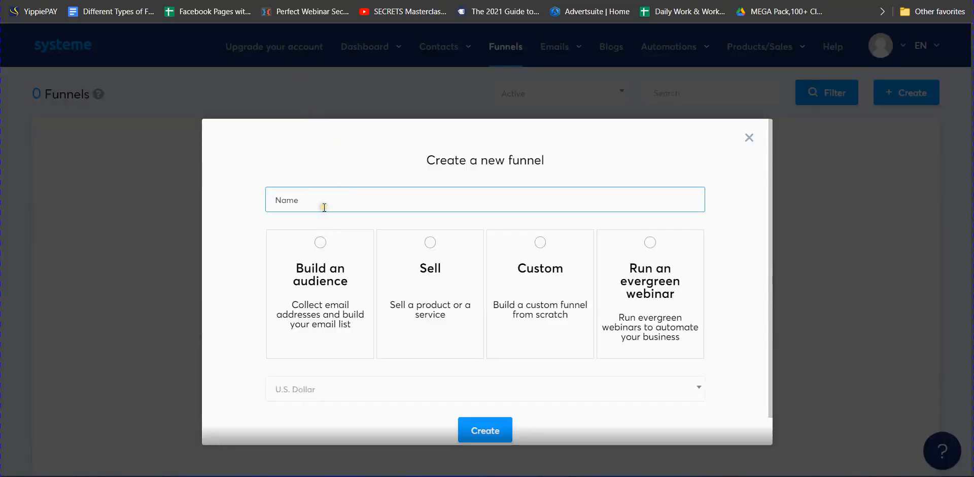
- Create a Systeme.io funnel named "Brain Training for Dogs" with the Build an audience goal
left_click(322, 199)
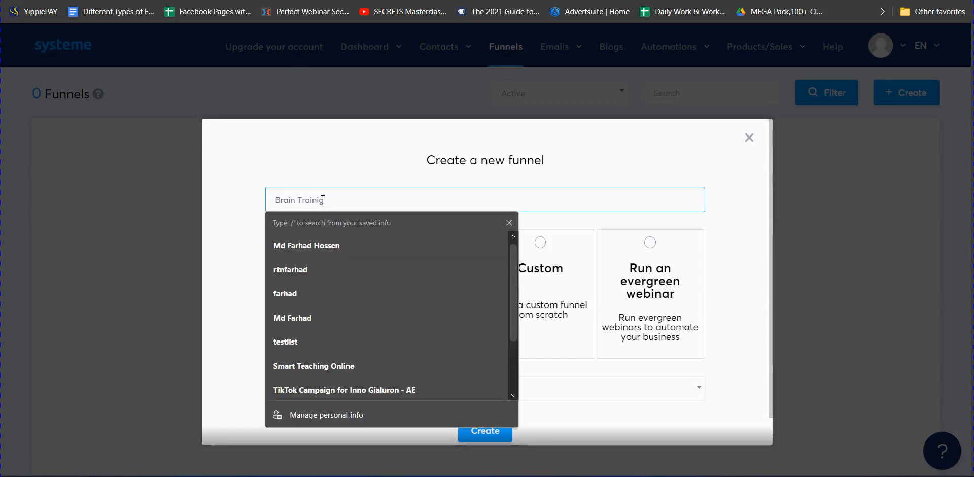
key("BackSpace")
key("BackSpace")
type("ng for Dogs")
left_click(312, 177)
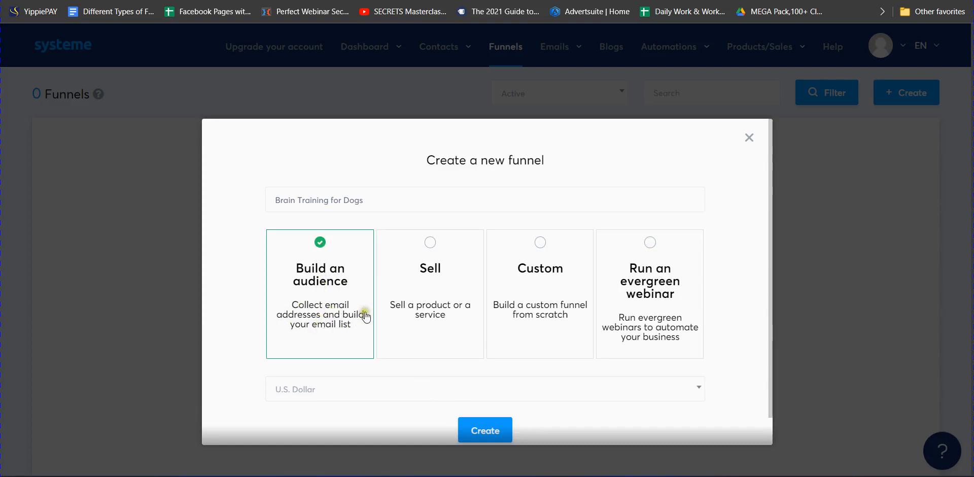
left_click(482, 431)
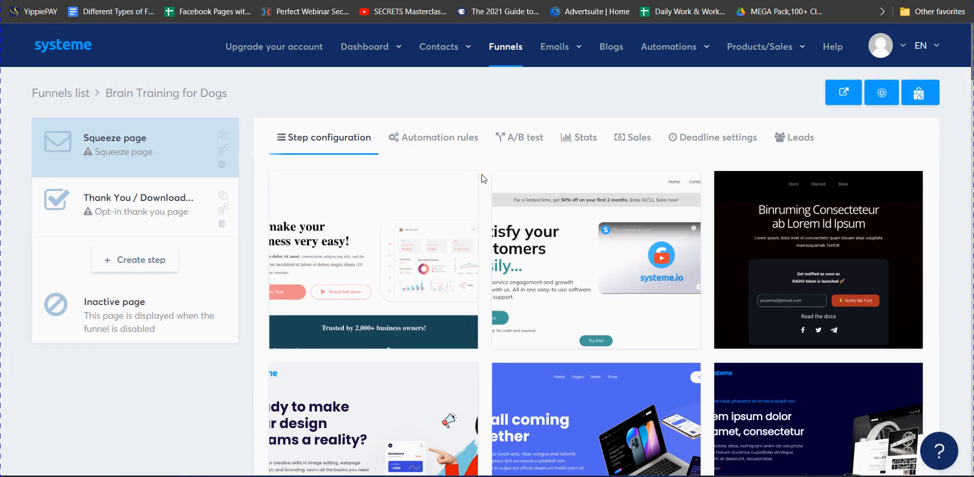
- Preview the Pareto Summit Resources template and select it for the funnel's squeeze page
scroll(483, 174, "down", 4)
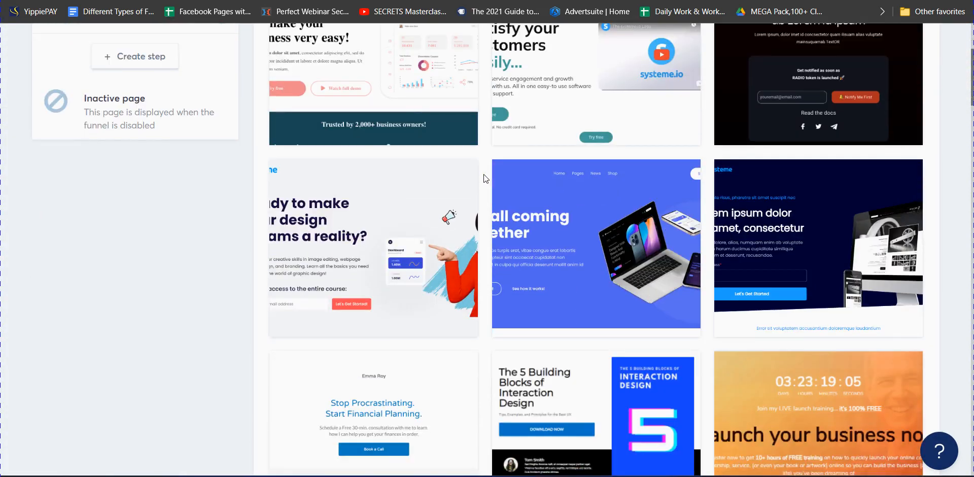
scroll(483, 174, "down", 3)
scroll(483, 175, "down", 8)
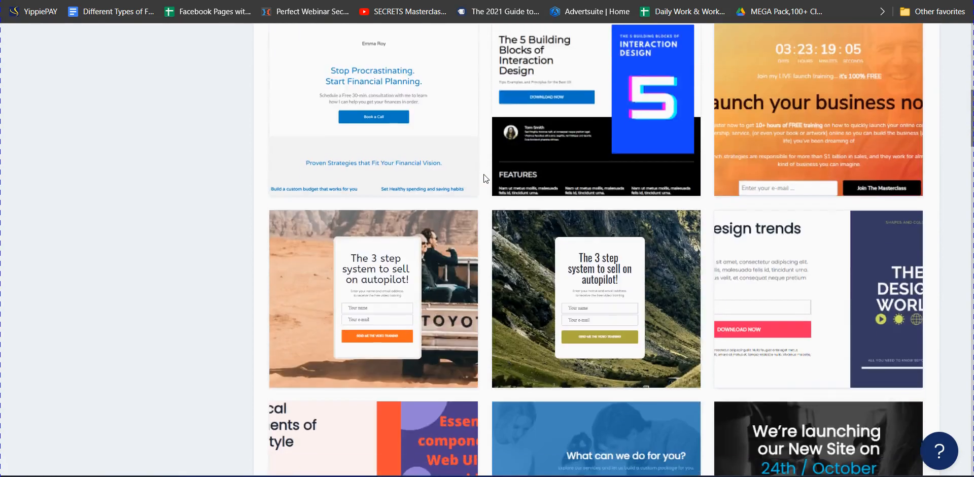
scroll(483, 174, "down", 9)
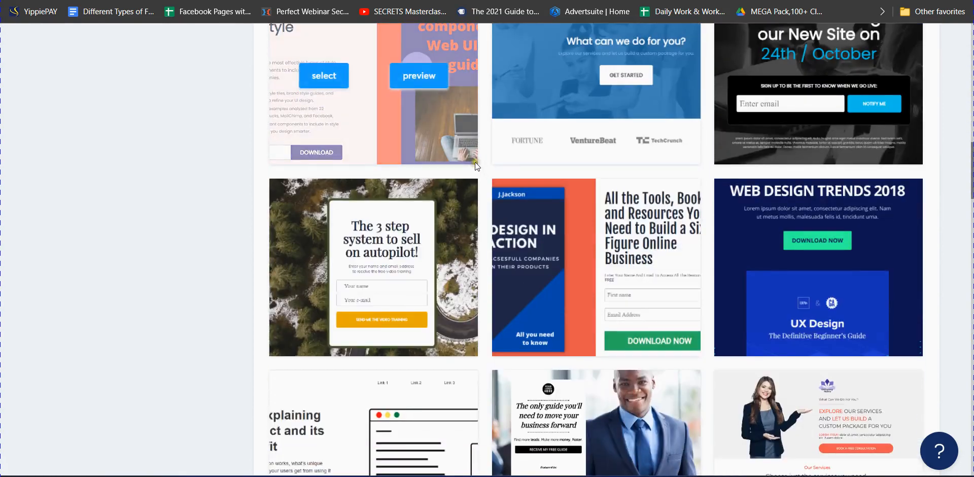
scroll(474, 162, "down", 7)
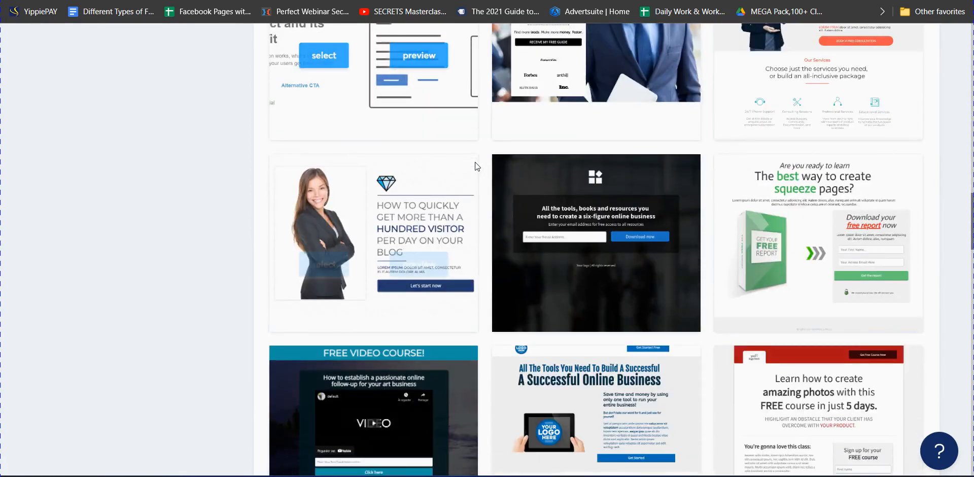
scroll(479, 168, "down", 5)
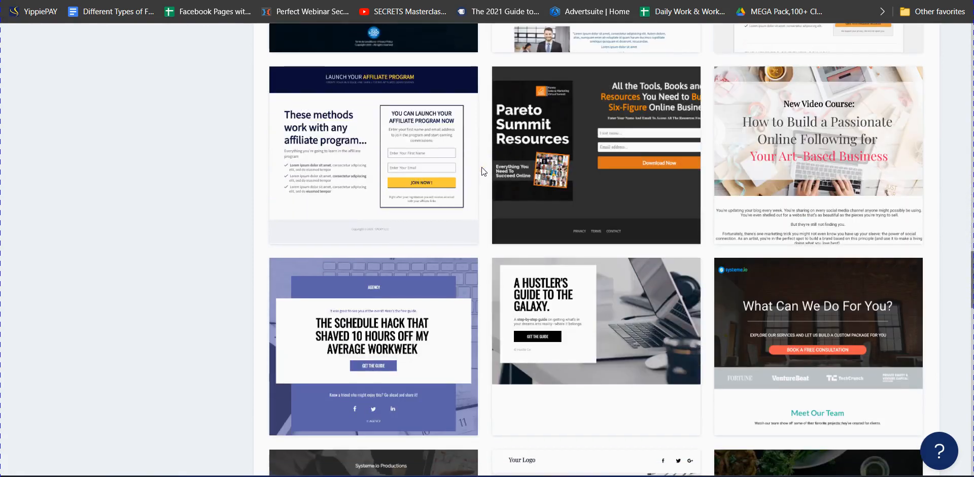
mouse_move(654, 132)
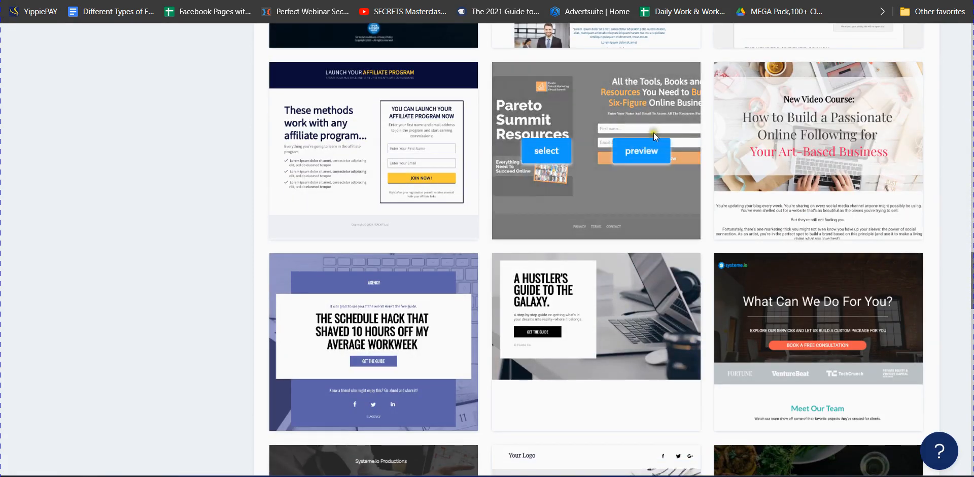
left_click(632, 158)
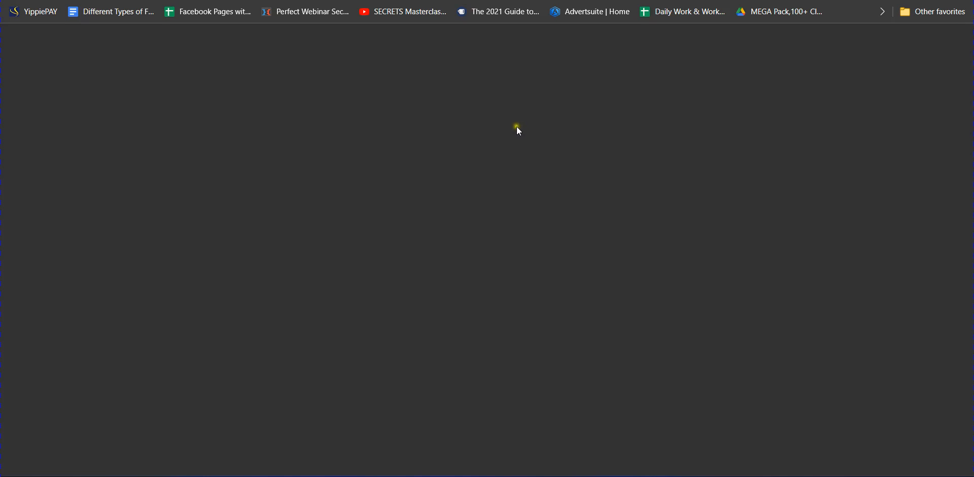
scroll(481, 145, "down", 4)
scroll(477, 148, "up", 4)
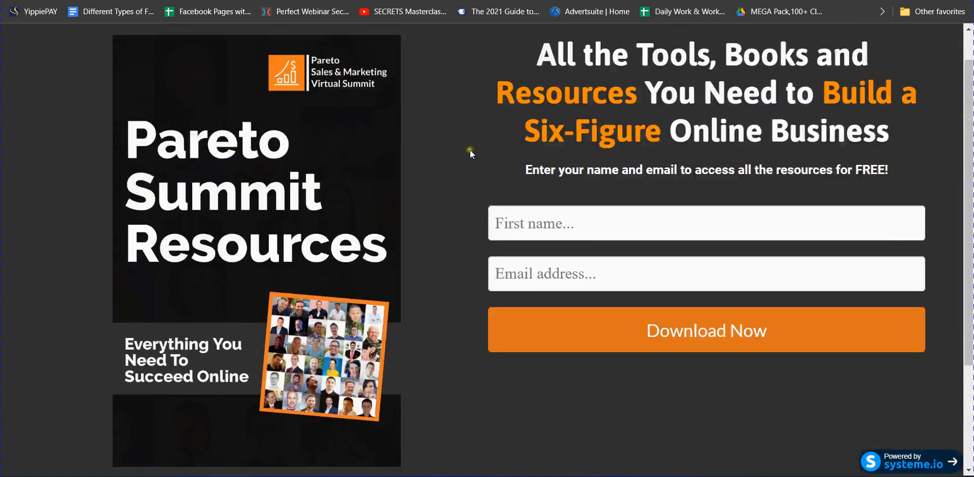
key("ctrl+w")
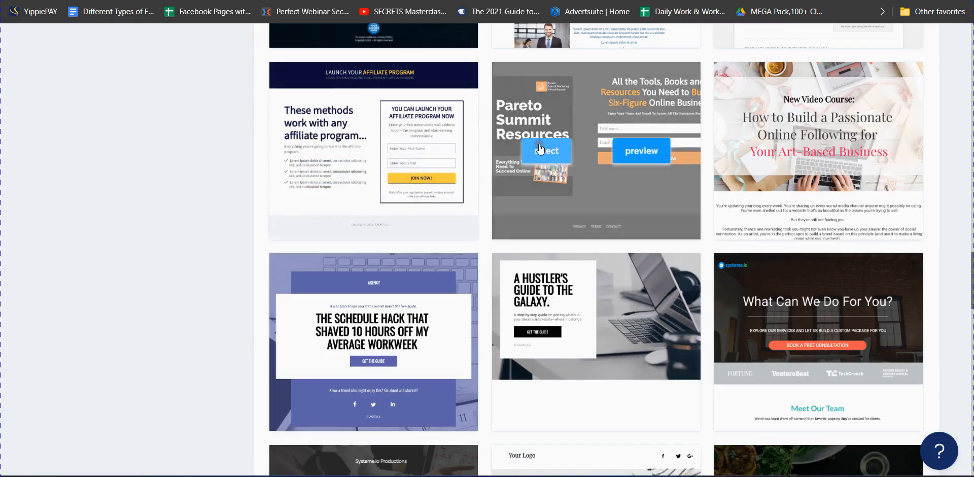
left_click(539, 153)
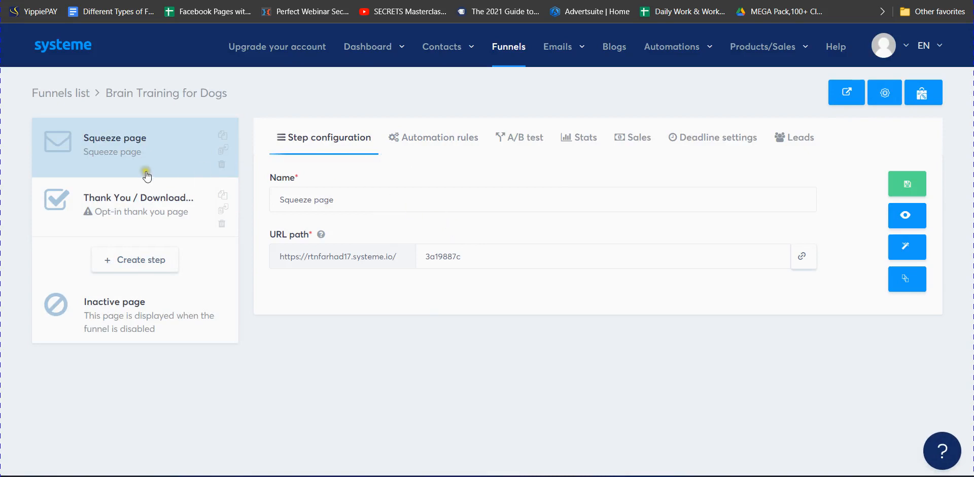
- Select the "Thank you for subscribing!" template for the funnel's Thank You / Download page
left_click(124, 197)
mouse_move(437, 223)
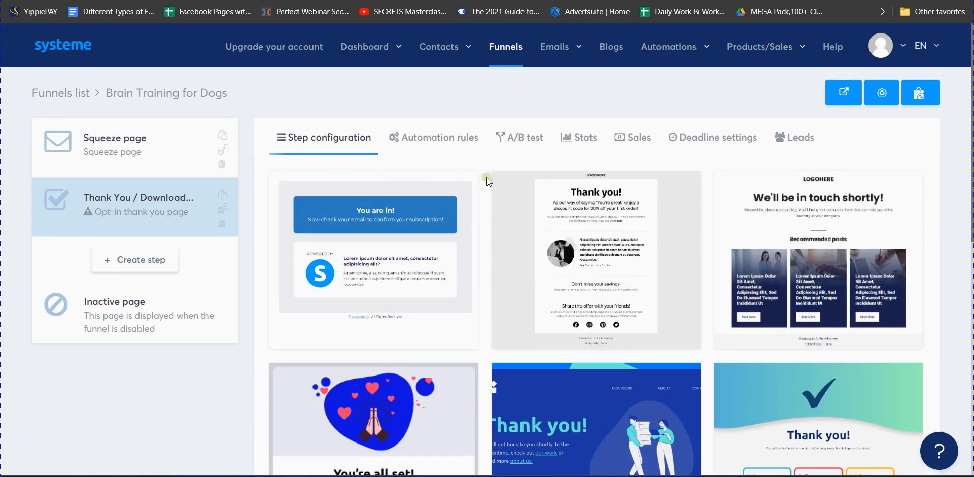
scroll(480, 213, "down", 1)
scroll(480, 213, "down", 5)
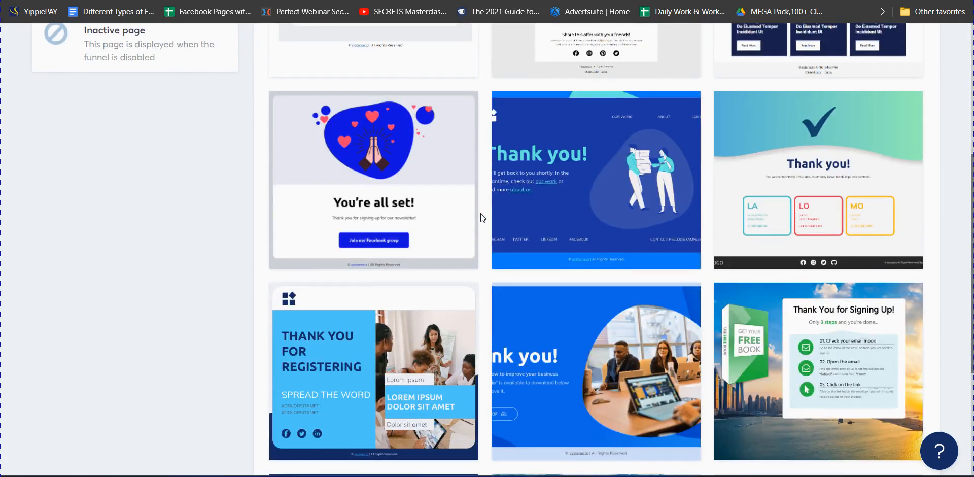
scroll(480, 213, "down", 4)
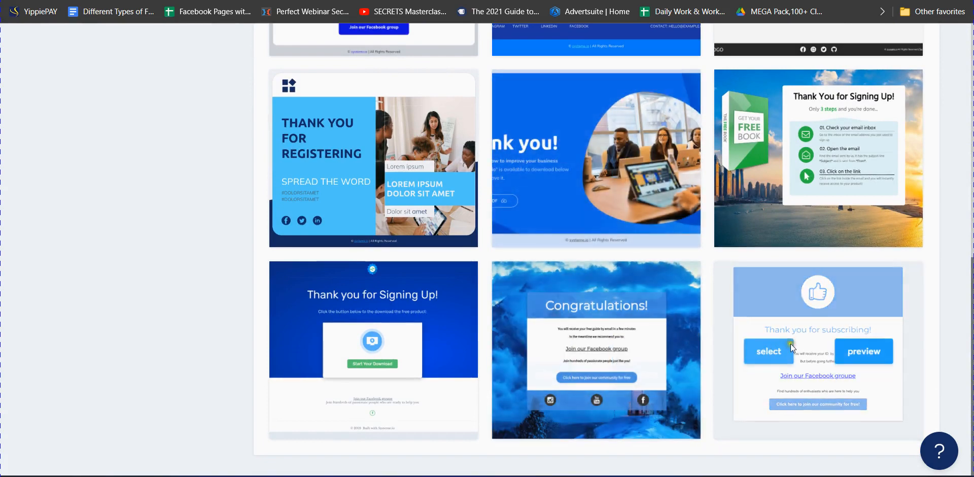
left_click(769, 350)
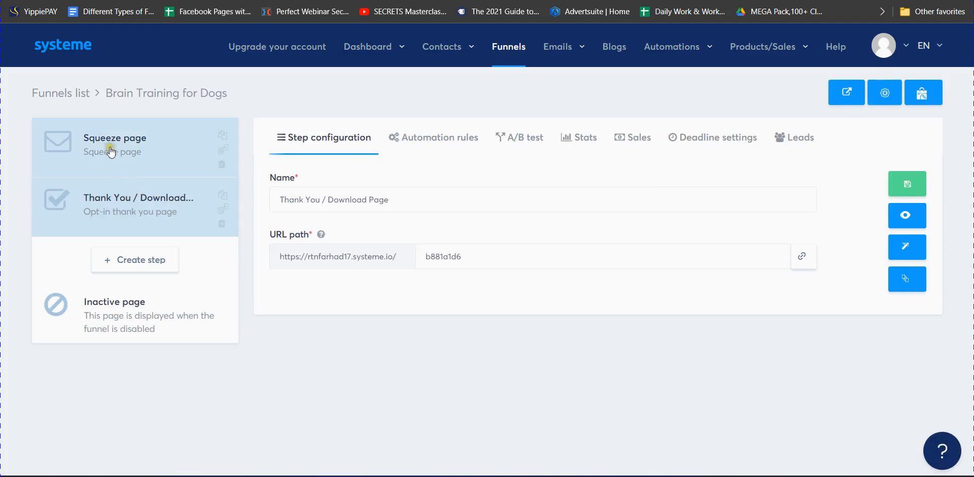
- Preview the funnel's Squeeze page and return to its step configuration
left_click(109, 148)
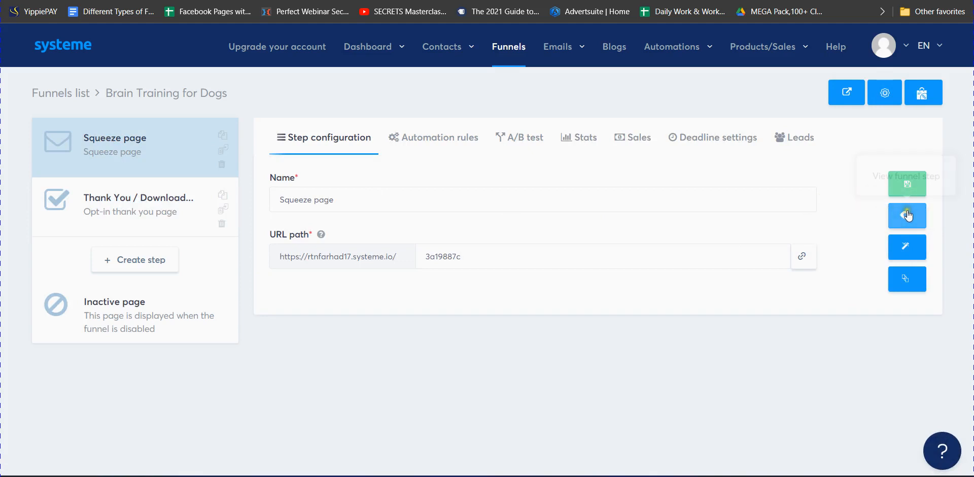
left_click(907, 215)
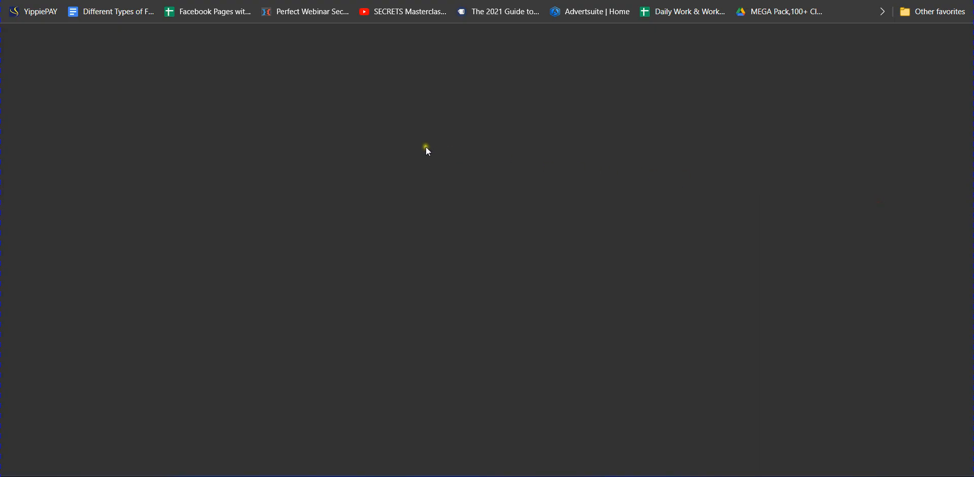
scroll(499, 131, "down", 3)
scroll(499, 134, "up", 3)
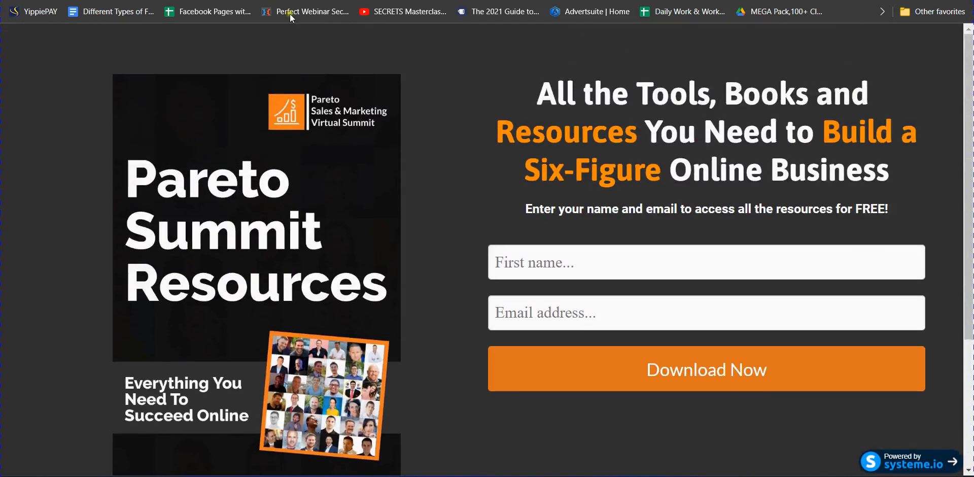
left_click(284, 0)
left_click(388, 1)
left_click(284, 1)
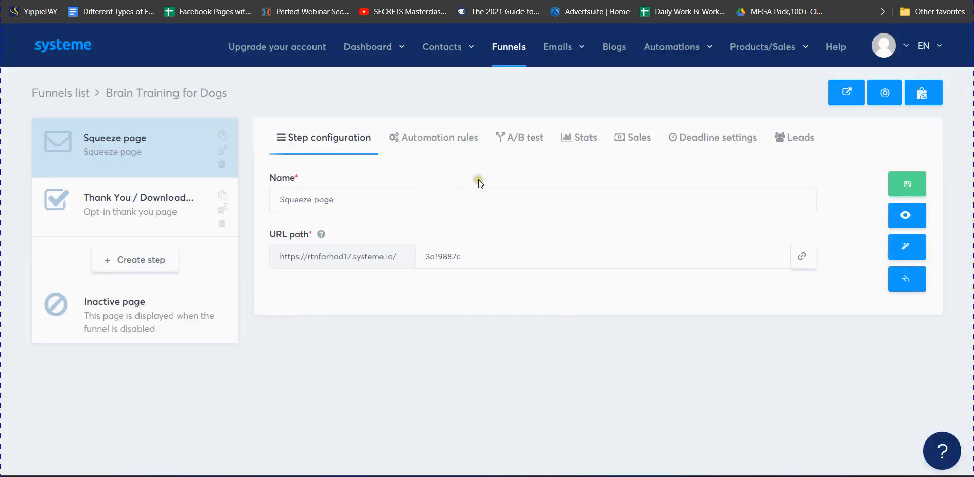
- Rename the Squeeze page step "Lead Capture Page", set its URL path to "lead", and save it
triple_click(376, 199)
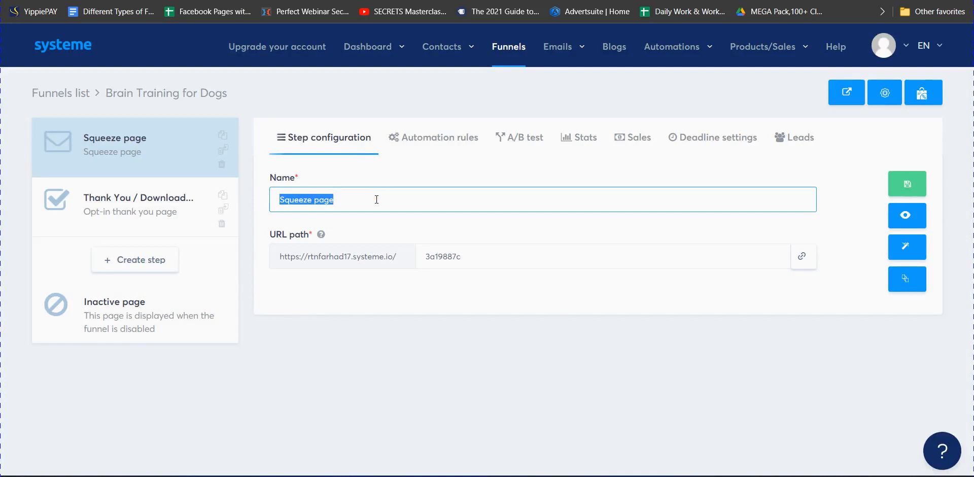
key("BackSpace")
type("Lead Captur")
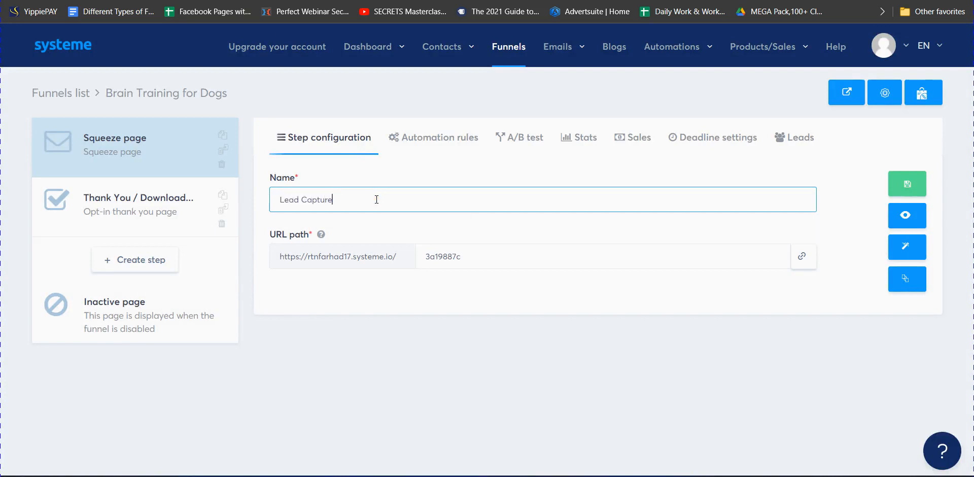
double_click(466, 258)
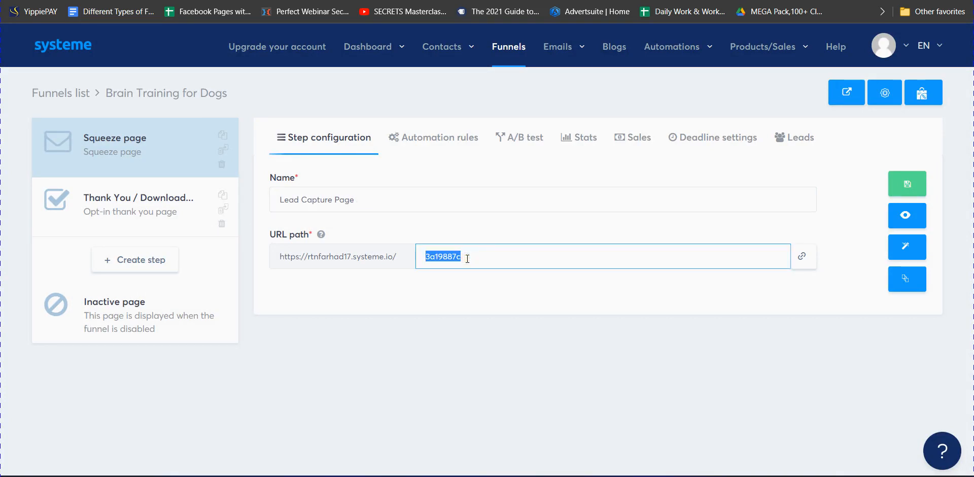
key("BackSpace")
left_click(896, 187)
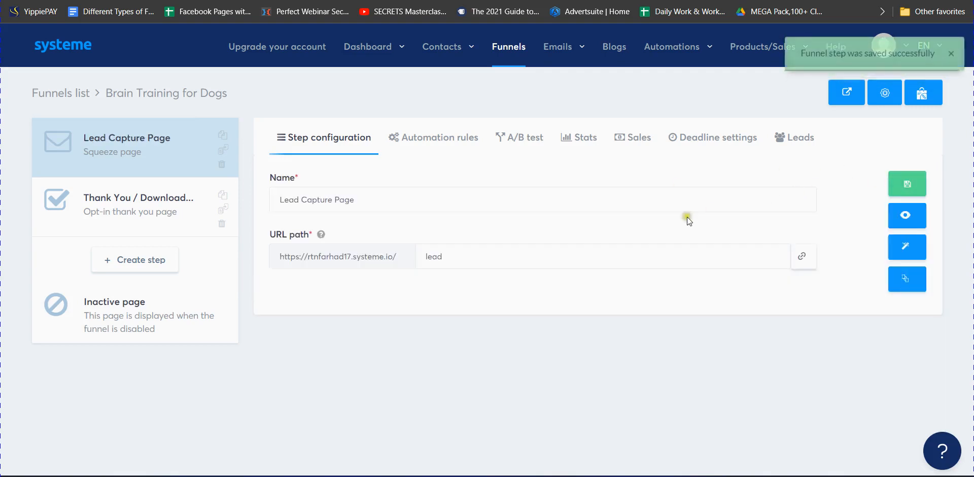
- Rename the Thank You / Download page step "Thank You", set its URL path to "thank-you", and save it
left_click(138, 201)
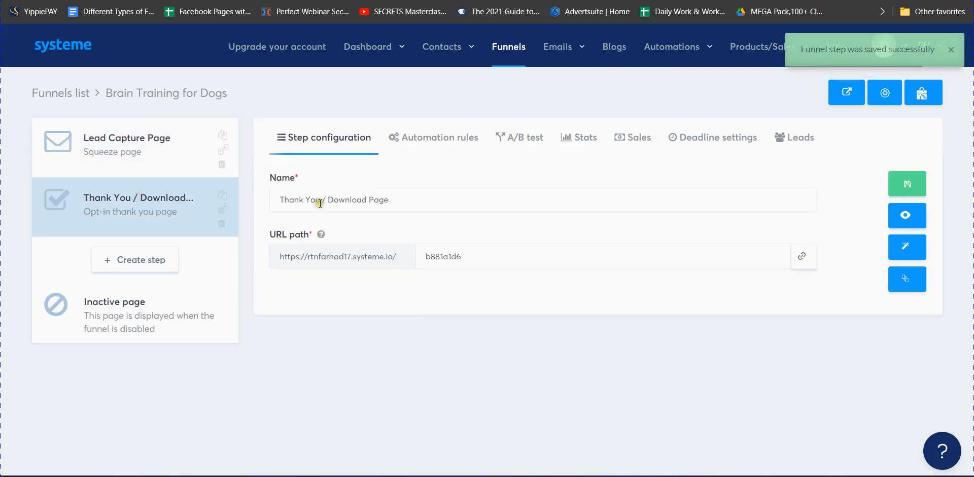
left_click_drag(320, 203, 428, 195)
key("BackSpace")
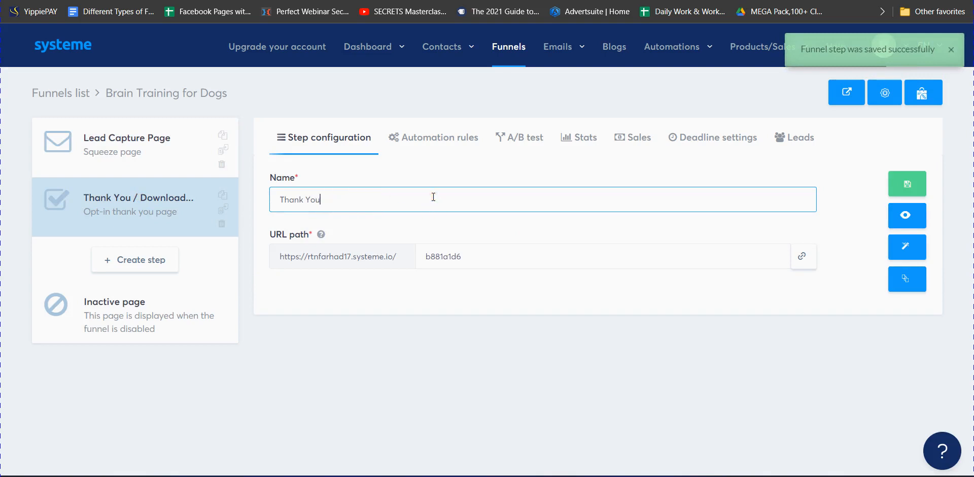
double_click(445, 256)
type("ty")
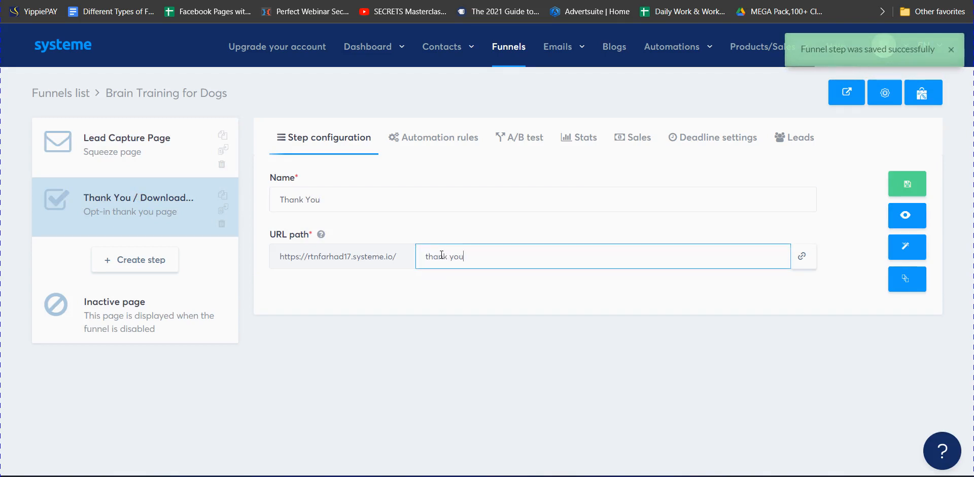
left_click(907, 185)
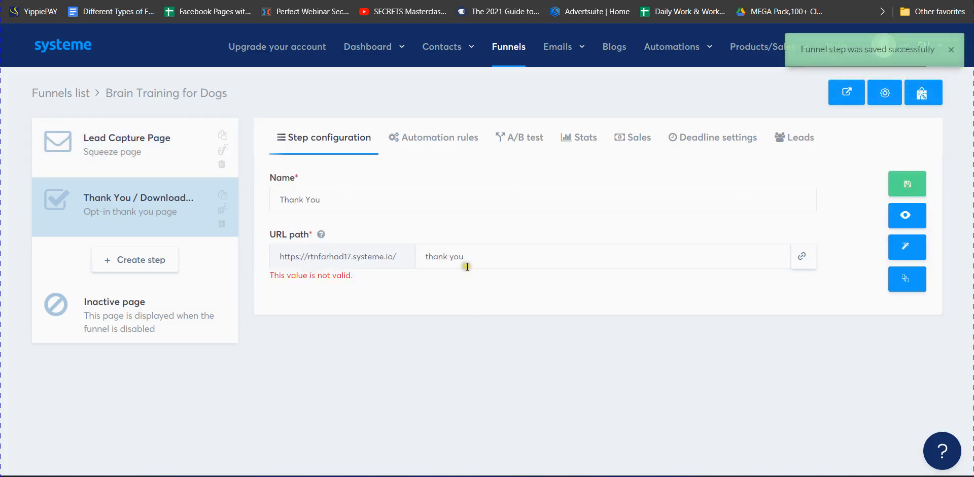
left_click(450, 256)
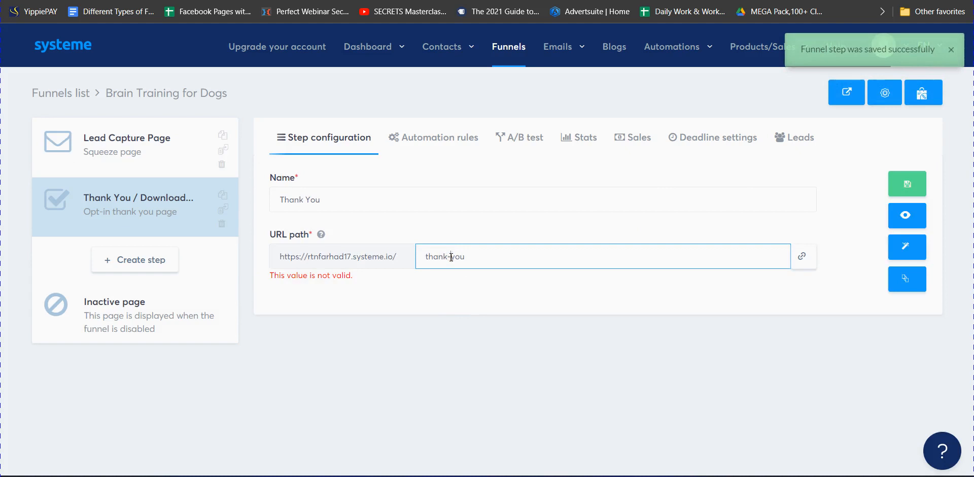
left_click(899, 184)
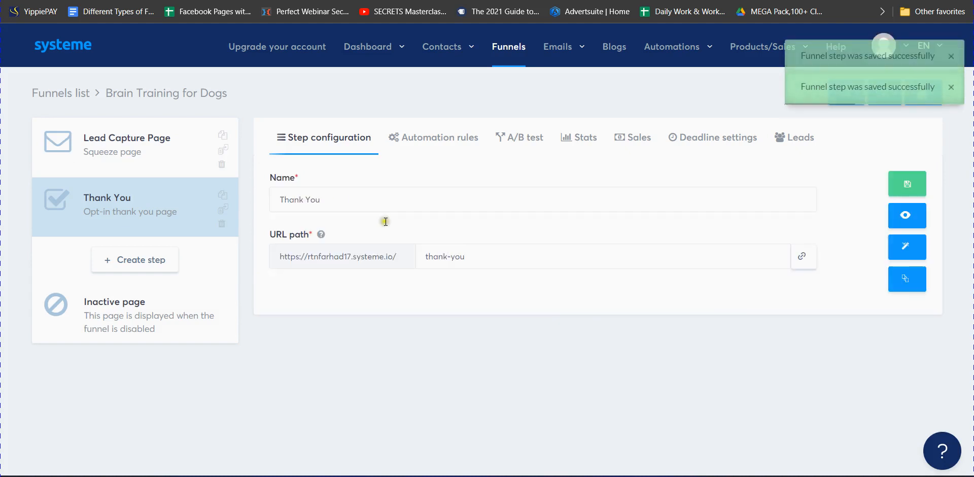
- Open the Lead Capture Page in the page editor and remove the Pareto Summit Resources image file
left_click(142, 145)
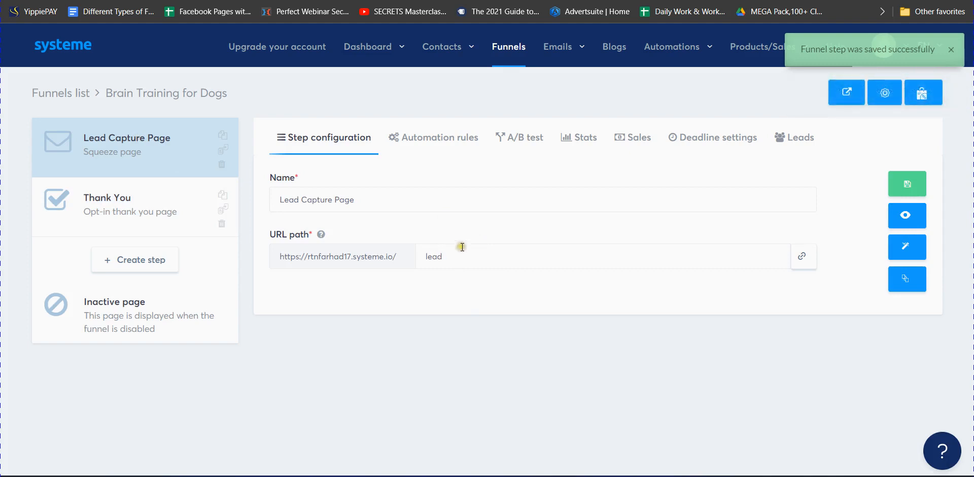
left_click(910, 253)
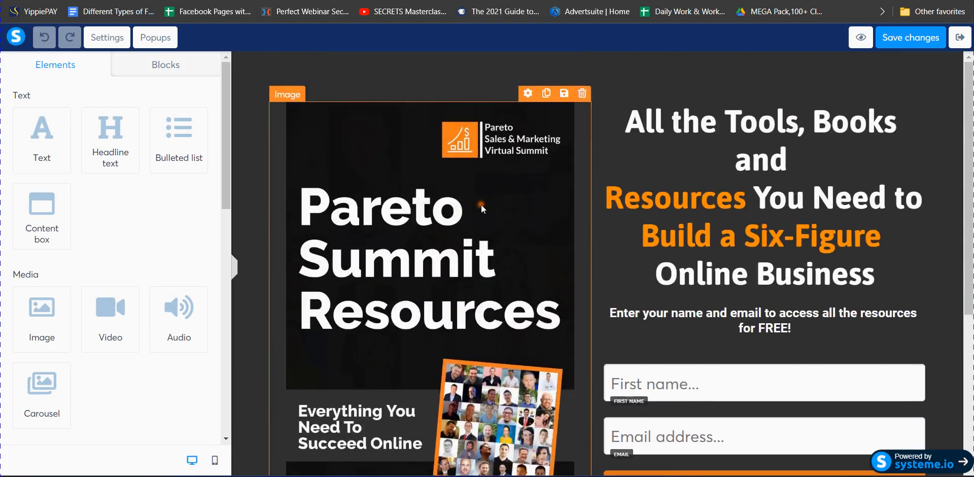
left_click(481, 205)
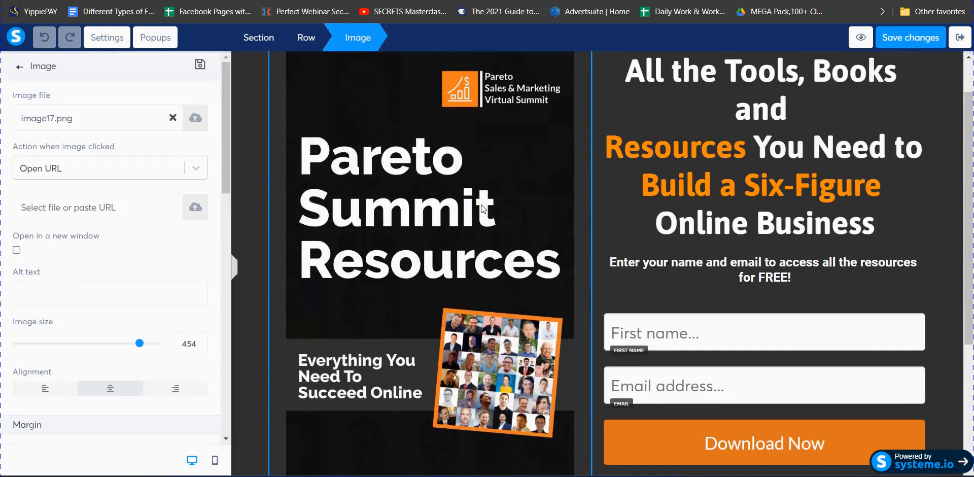
left_click(174, 118)
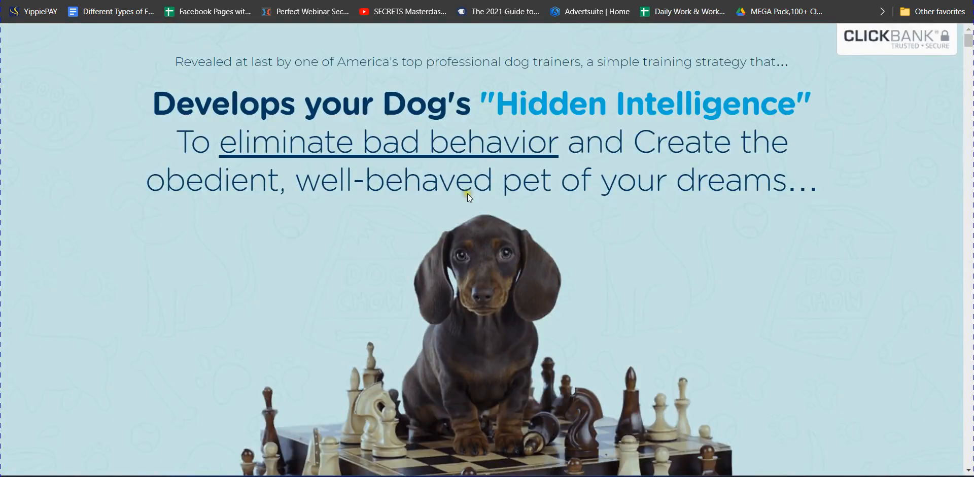
- Save the photo of the trainer walking her dog from the sales page's "A little about me" section as adry2.jpg
scroll(467, 202, "down", 15)
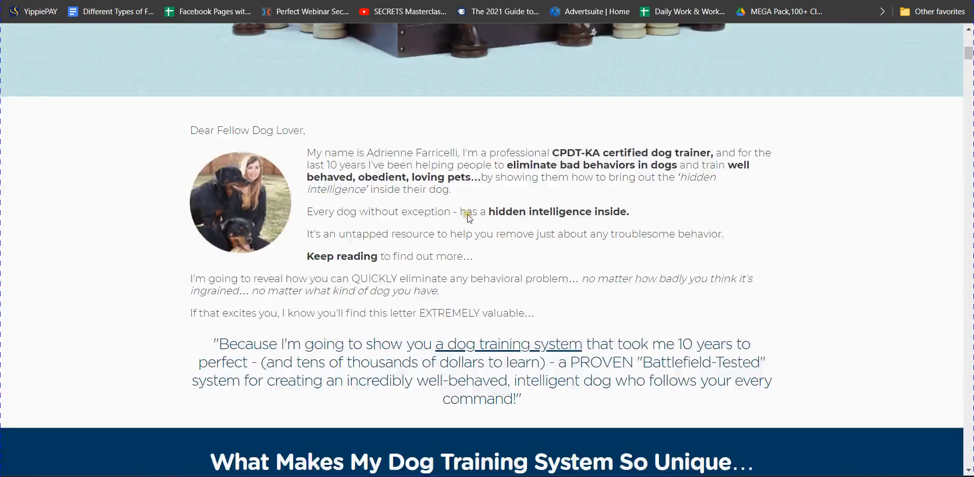
scroll(467, 212, "up", 3)
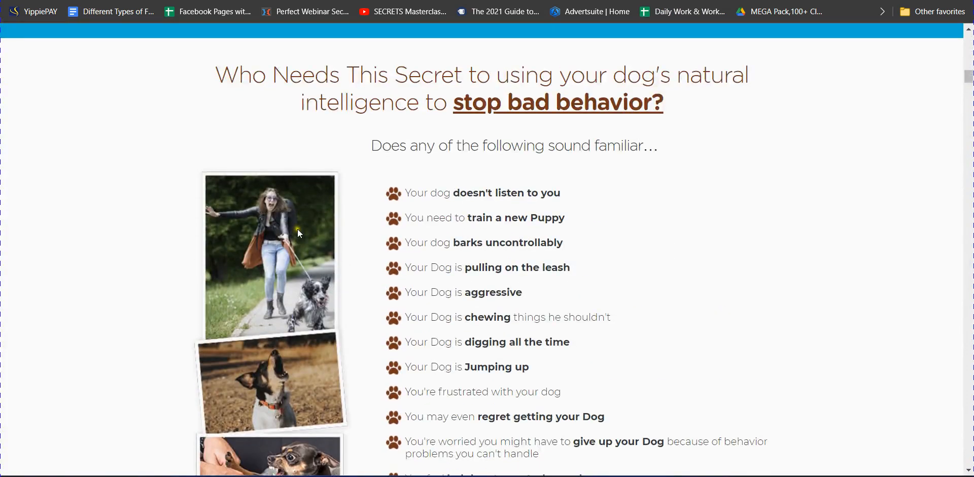
scroll(306, 228, "down", 13)
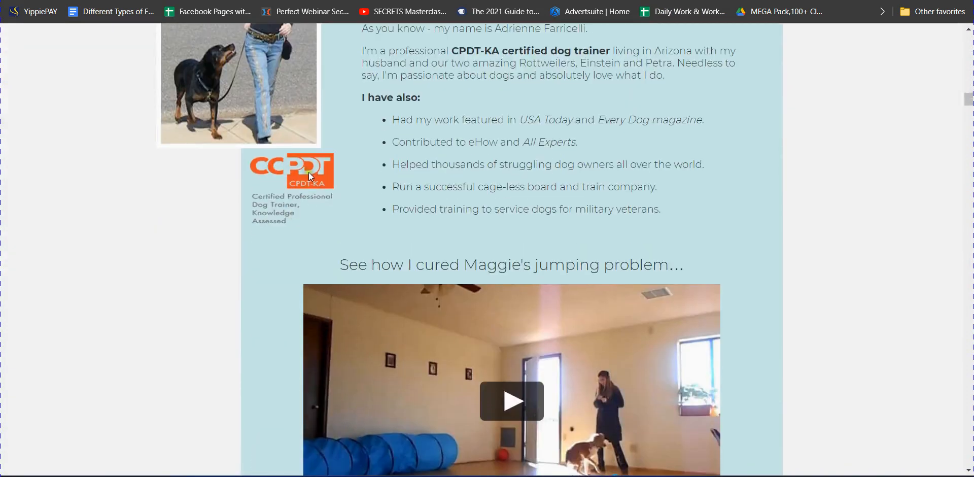
scroll(309, 172, "up", 2)
left_click_drag(247, 138, 289, 193)
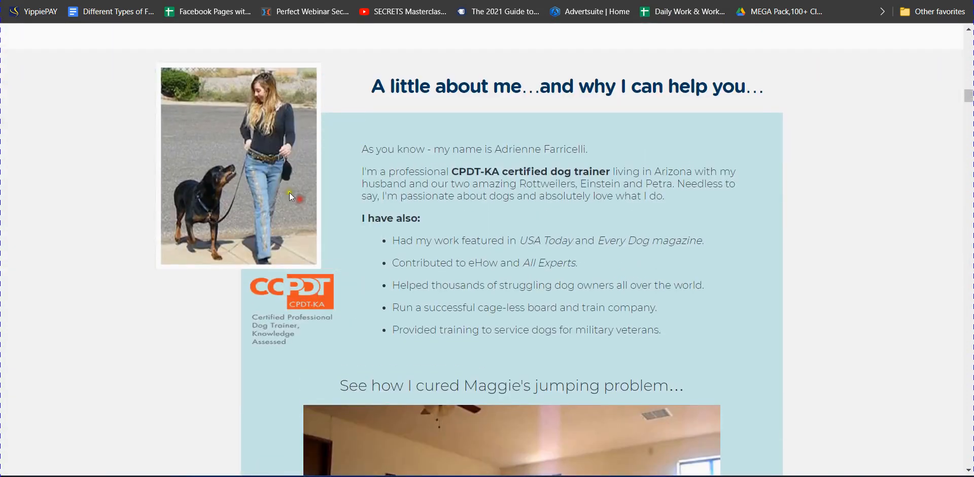
right_click(214, 154)
left_click(244, 182)
left_click(388, 242)
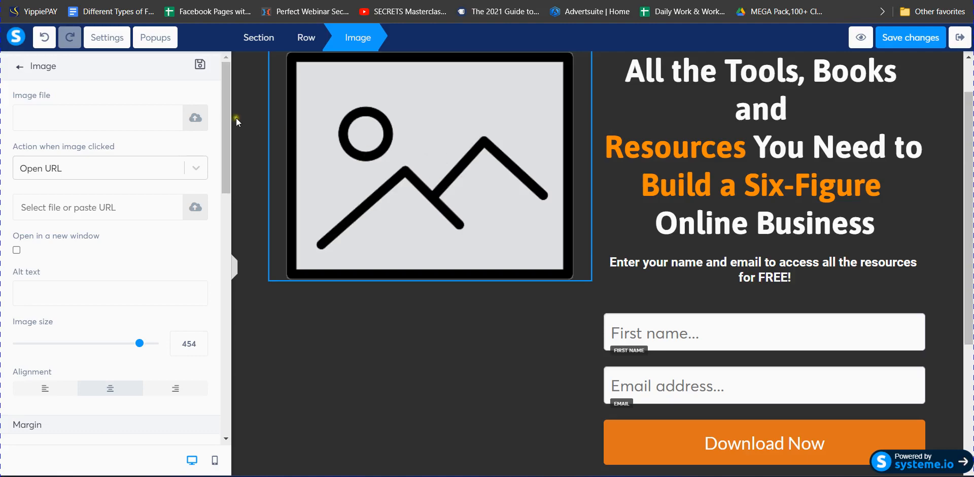
- Upload adry2.jpg and insert it into the Lead Capture Page's empty image element
left_click(197, 117)
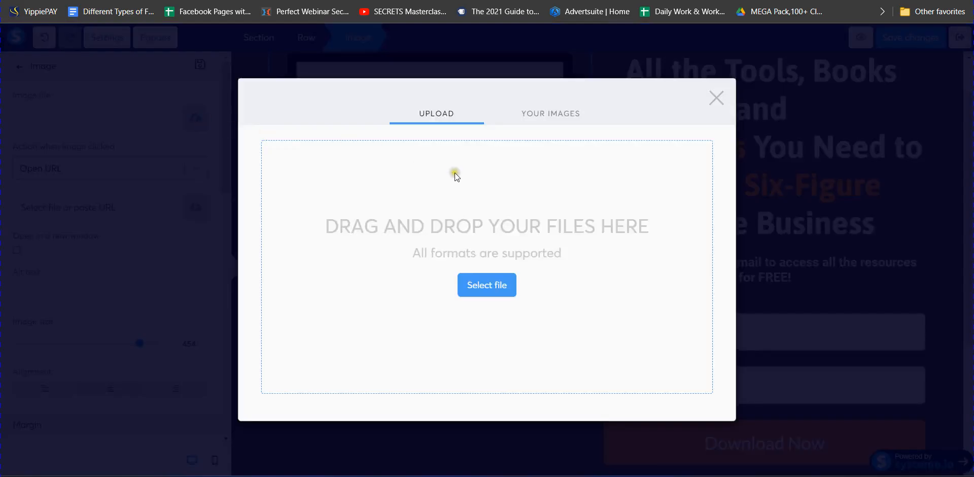
left_click(487, 285)
double_click(148, 78)
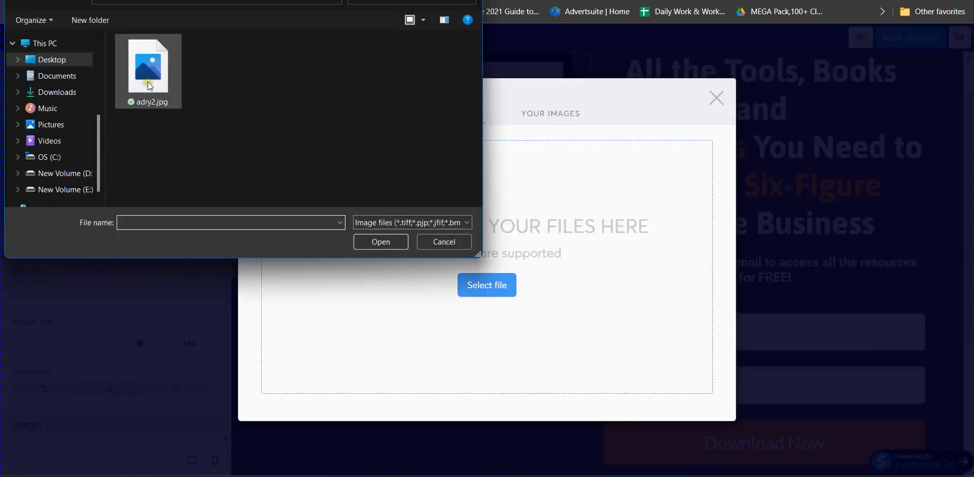
left_click(443, 198)
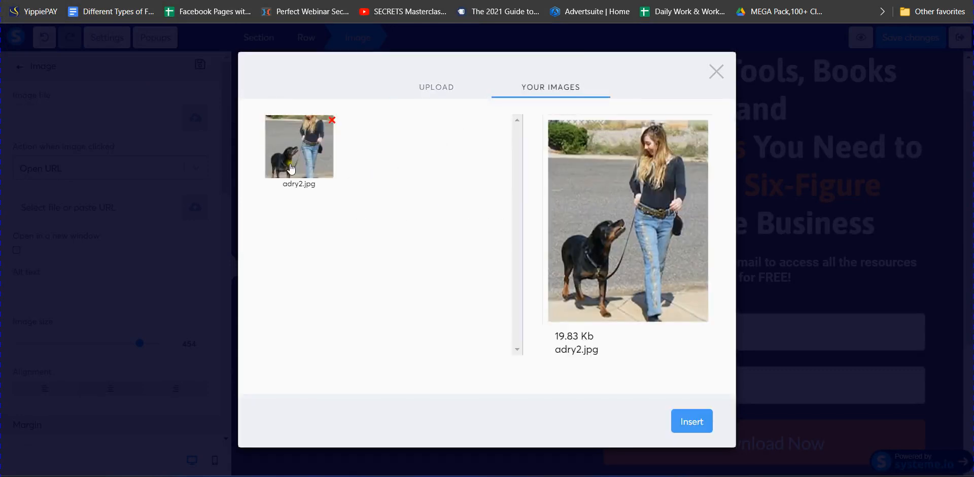
left_click(691, 421)
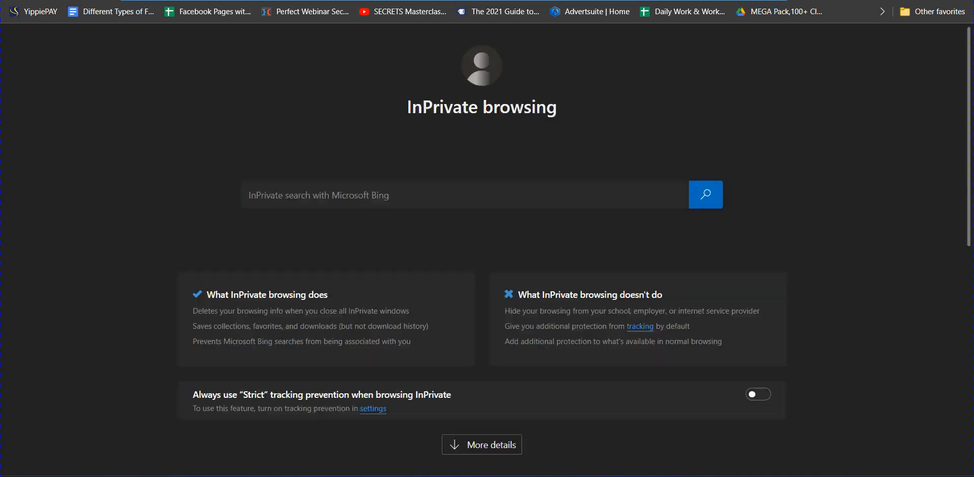
- Open Google Images in a new browser tab and search for "dog"
type("im")
key("Return")
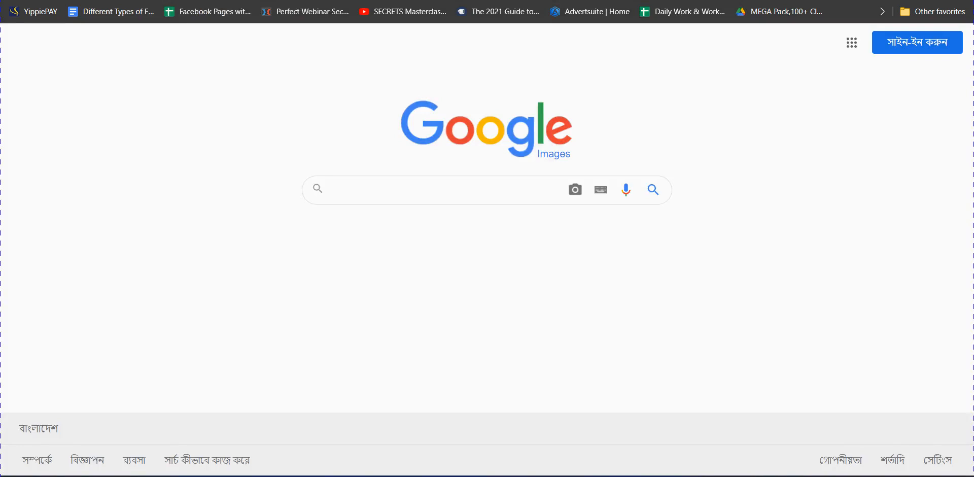
type("dog")
key("Return")
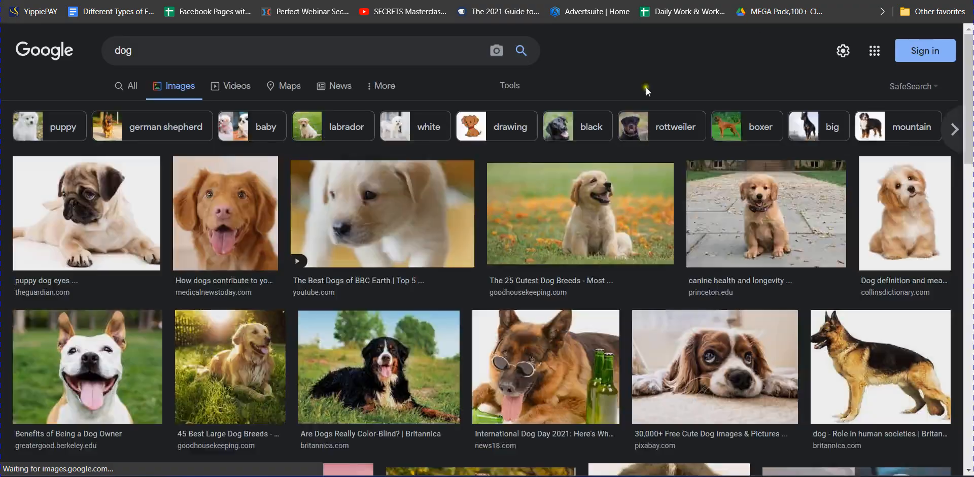
- Open the Unsplash photo of a white dog on a pink background and save it as a JPEG named "dgo"
scroll(571, 206, "down", 8)
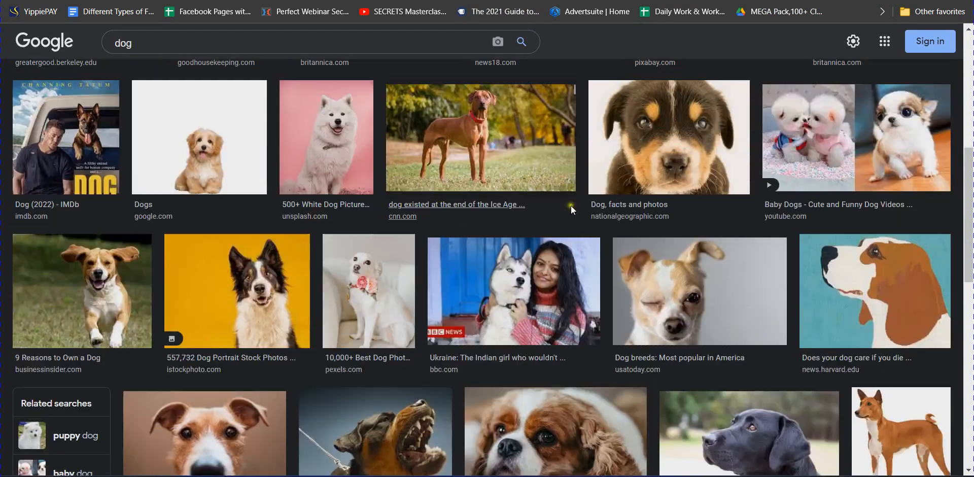
scroll(571, 208, "down", 1)
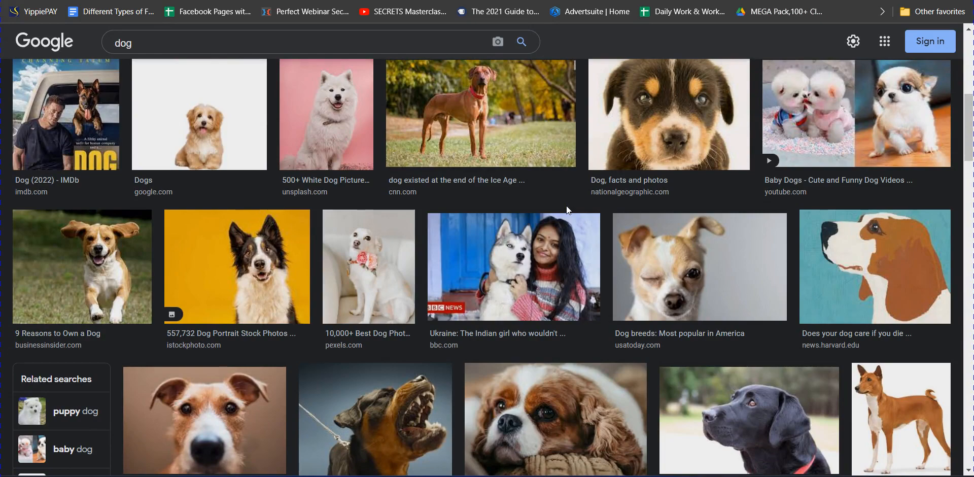
scroll(566, 205, "down", 10)
scroll(566, 205, "down", 10)
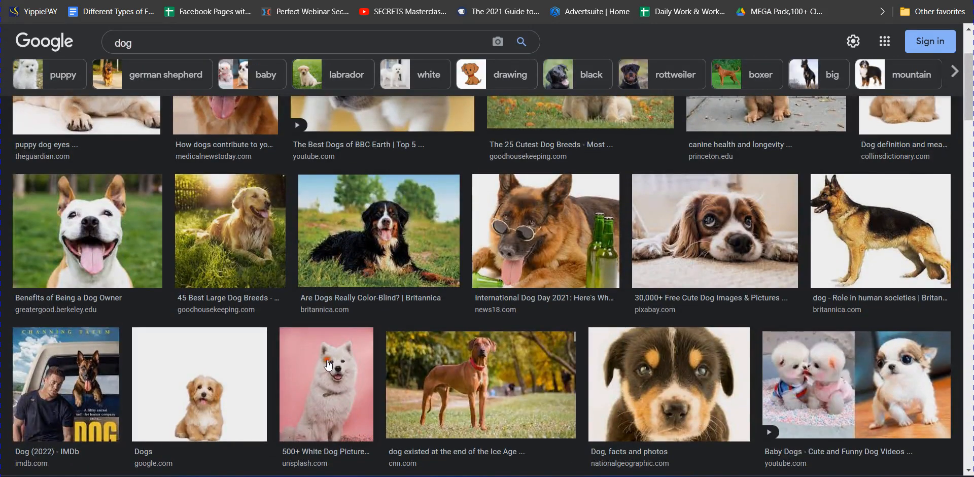
left_click(328, 364)
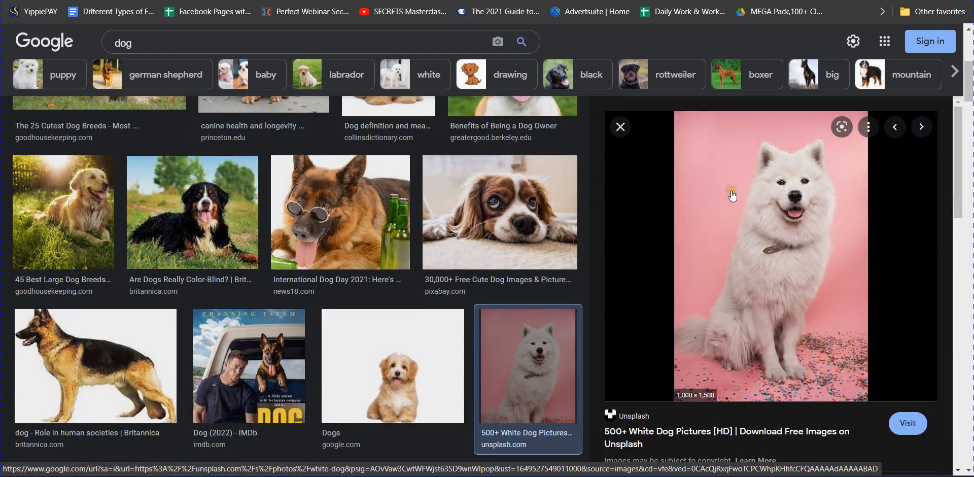
right_click(732, 195)
left_click(774, 269)
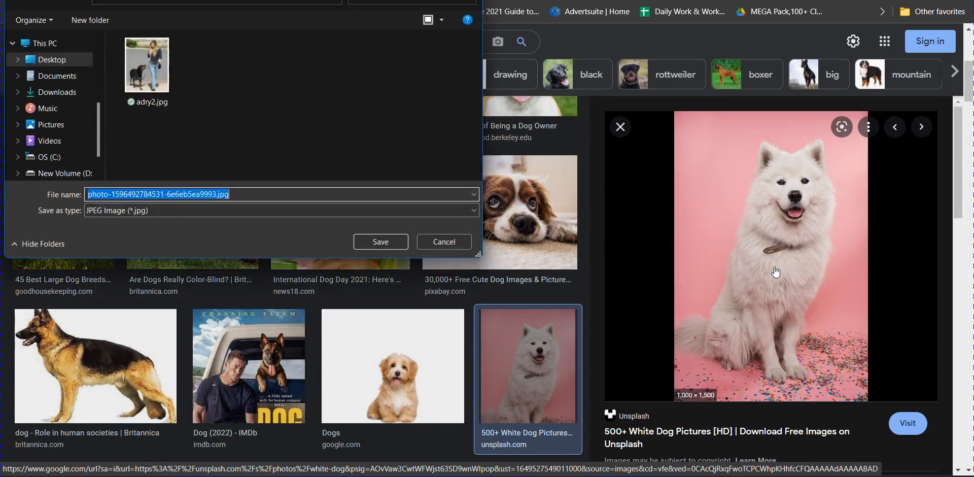
type("dgo")
key("Return")
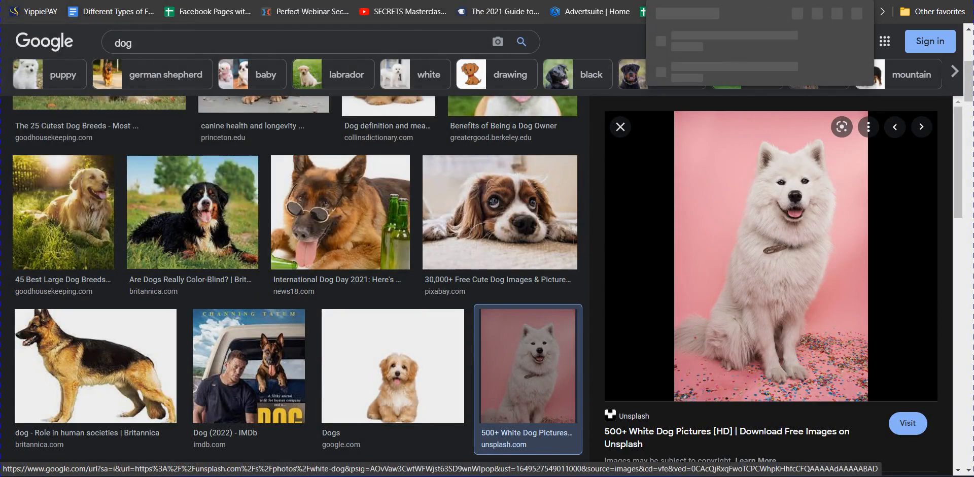
- Replace adry2.jpg in the Lead Capture Page's image element with the saved photo of the white dog on a pink background
left_click(305, 1)
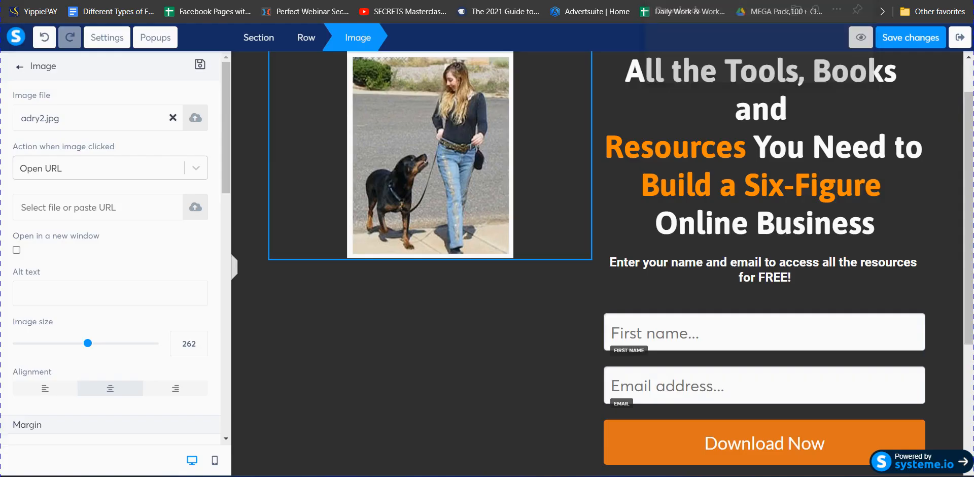
left_click(172, 118)
left_click(190, 123)
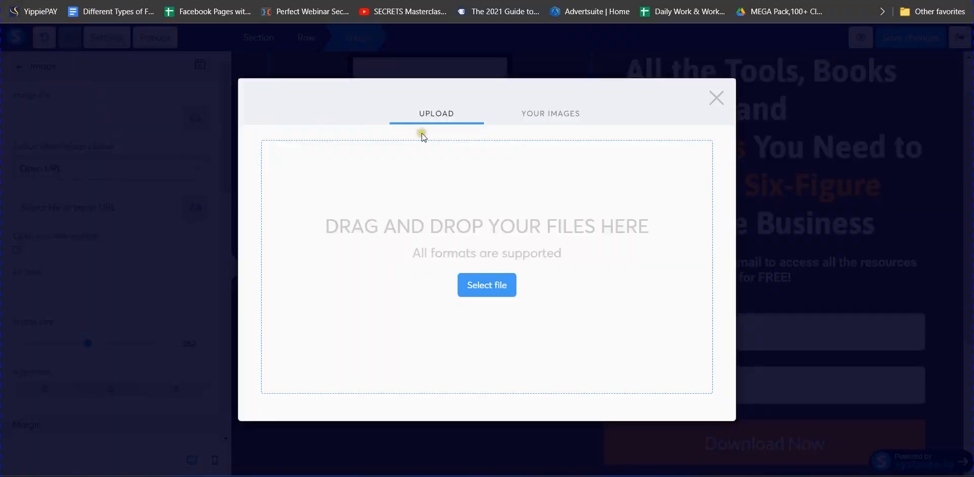
left_click(475, 293)
left_click(223, 80)
double_click(222, 81)
left_click(691, 424)
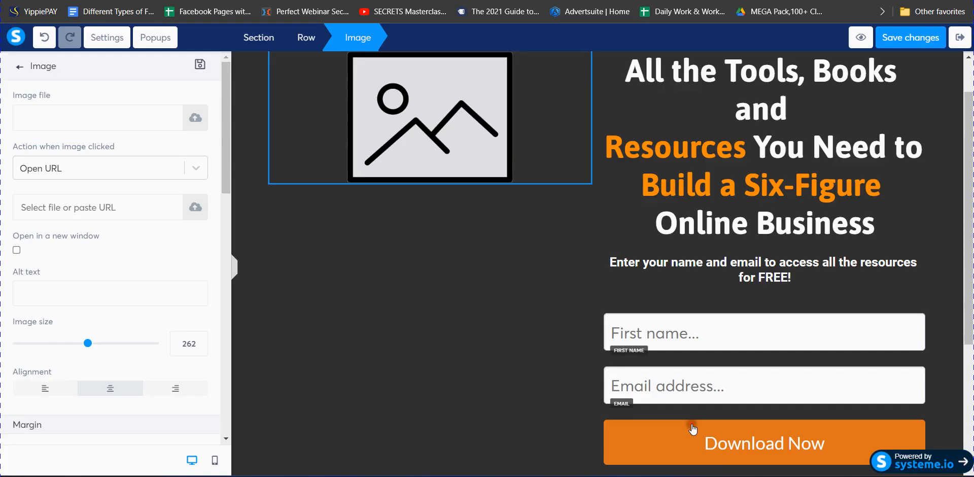
left_click(258, 156)
scroll(578, 193, "up", 1)
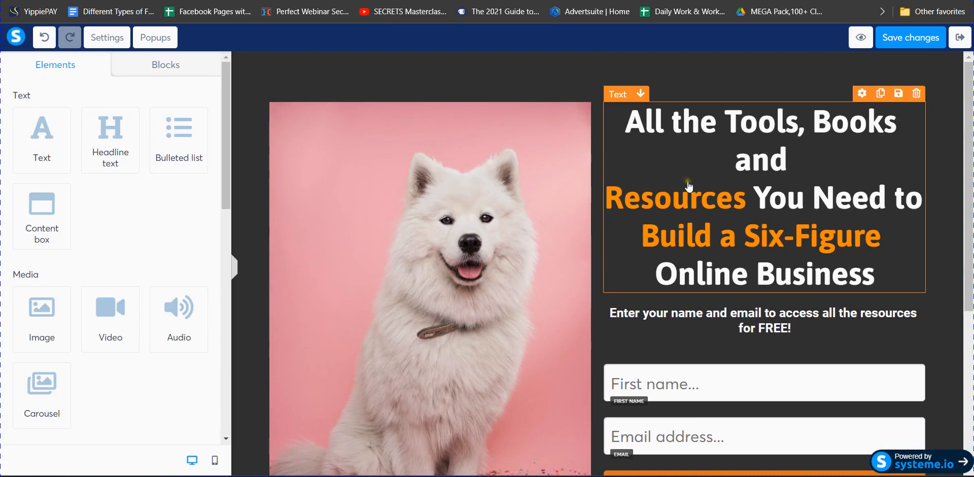
- Delete the whole template headline "All the Tools, Books and Resources You Need to Build a Six-Figure Online Business"
left_click(738, 172)
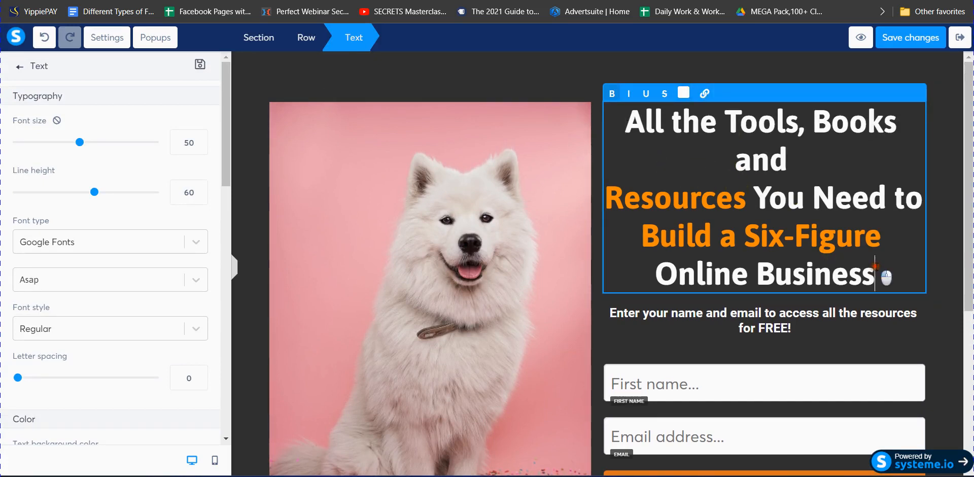
left_click_drag(878, 272, 609, 200)
left_click(713, 195)
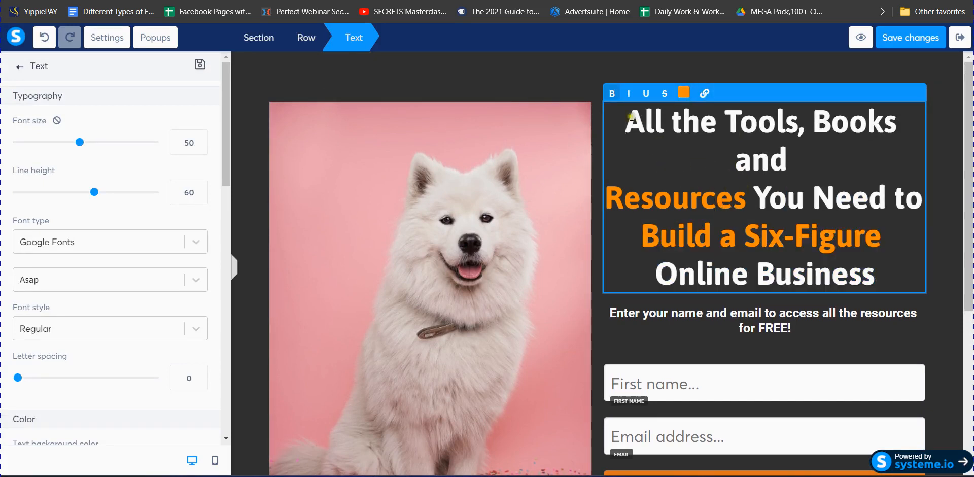
left_click_drag(626, 116, 872, 278)
key("BackSpace")
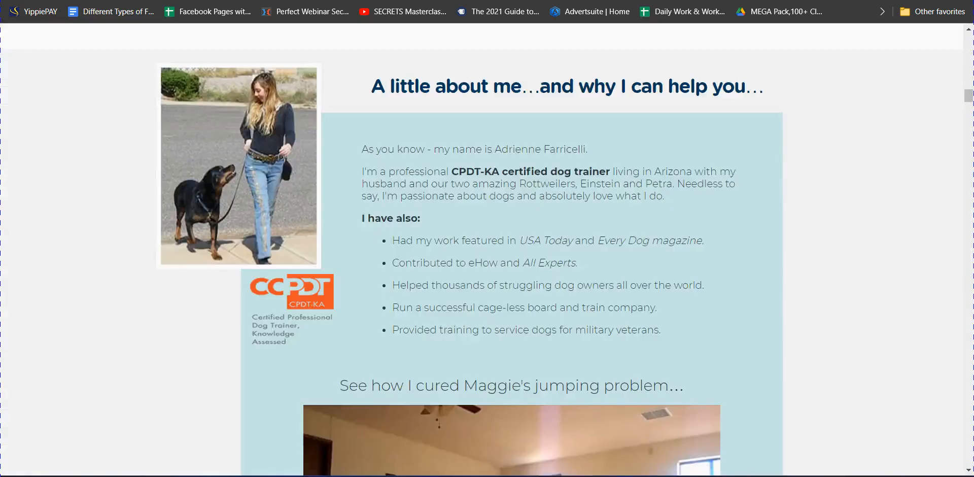
- Consult the top of the dog training sales page and write the new headline "Eliminate Bad Behavior of Your Dog"
scroll(529, 171, "up", 10)
scroll(529, 172, "up", 15)
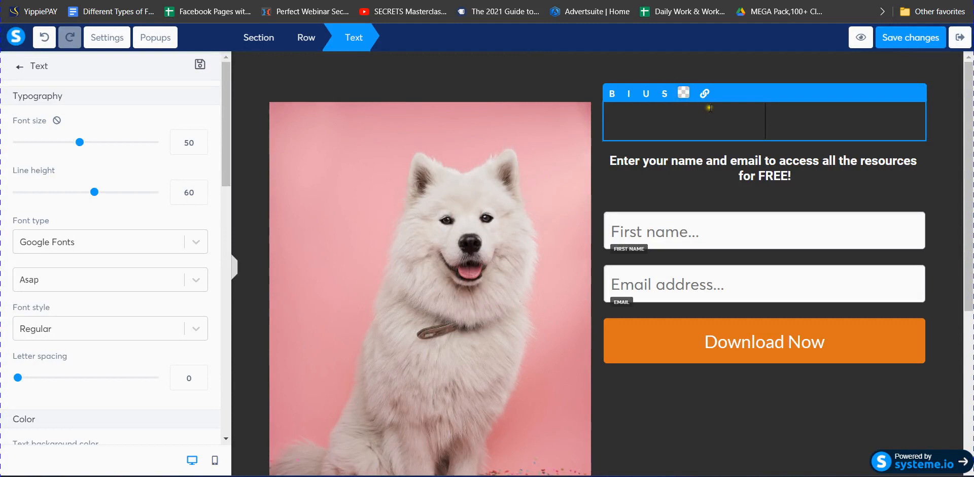
type("Eli")
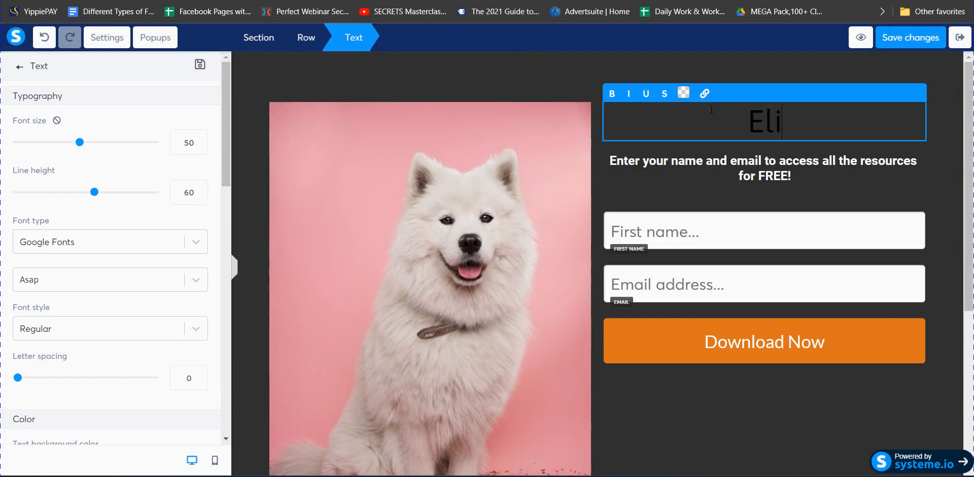
type("minate Bad BE")
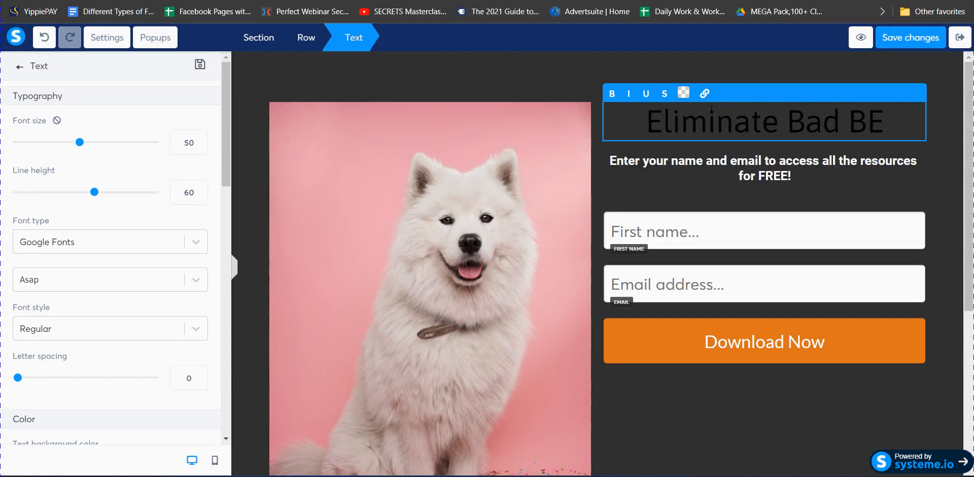
type("HAVIOR OF")
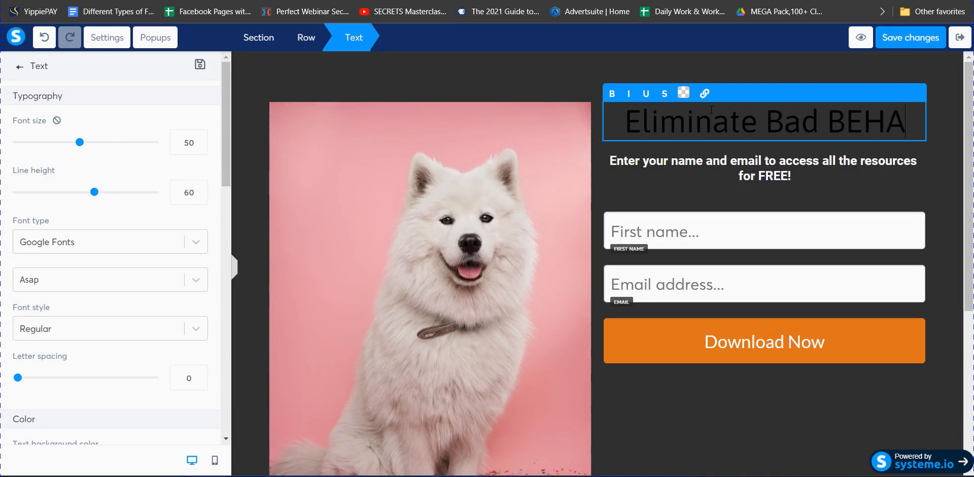
key("BackSpace")
key("BackSpace")
key("BackSpace")
key("BackSpace")
key("BackSpace")
key("BackSpace")
key("BackSpace")
key("BackSpace")
key("BackSpace")
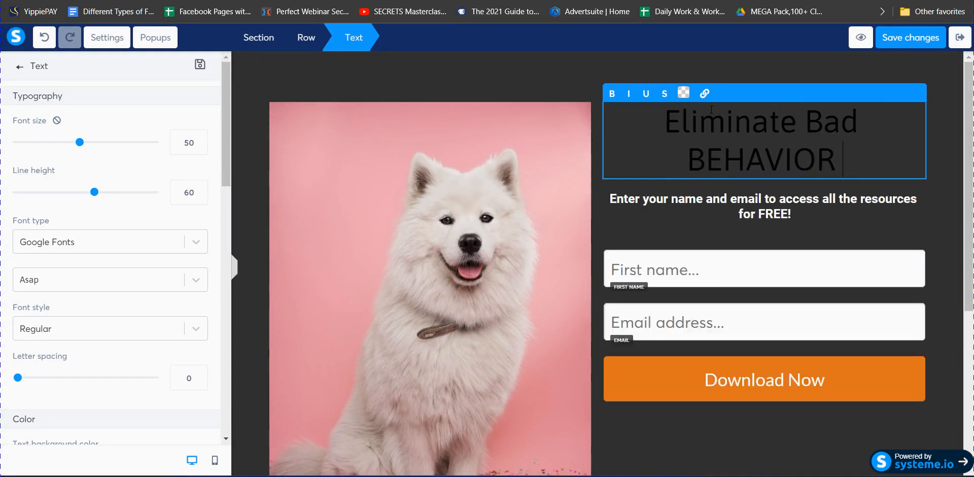
key("BackSpace")
key("BackSpace")
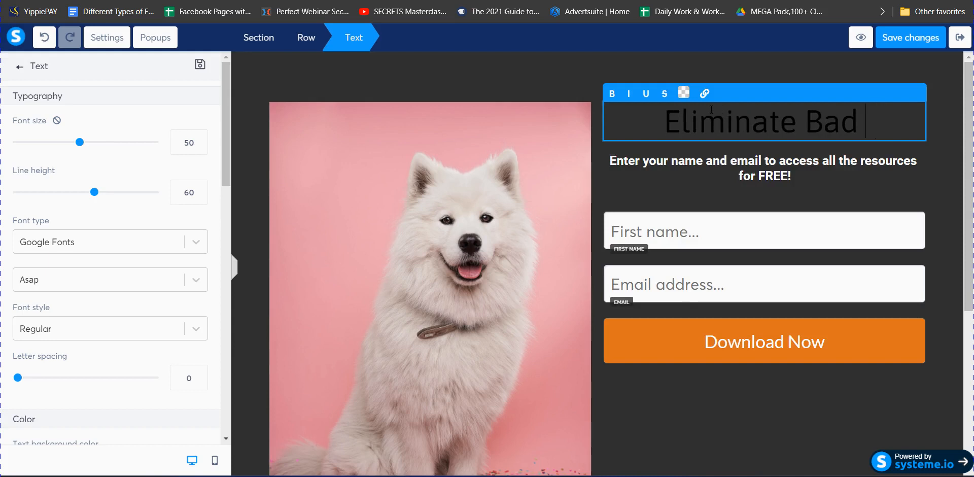
type("Behave")
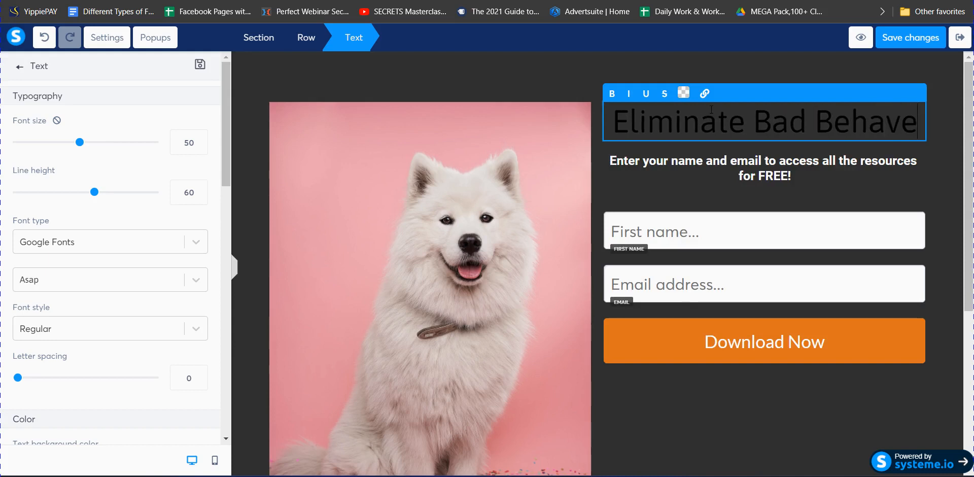
key("BackSpace")
type("ior ")
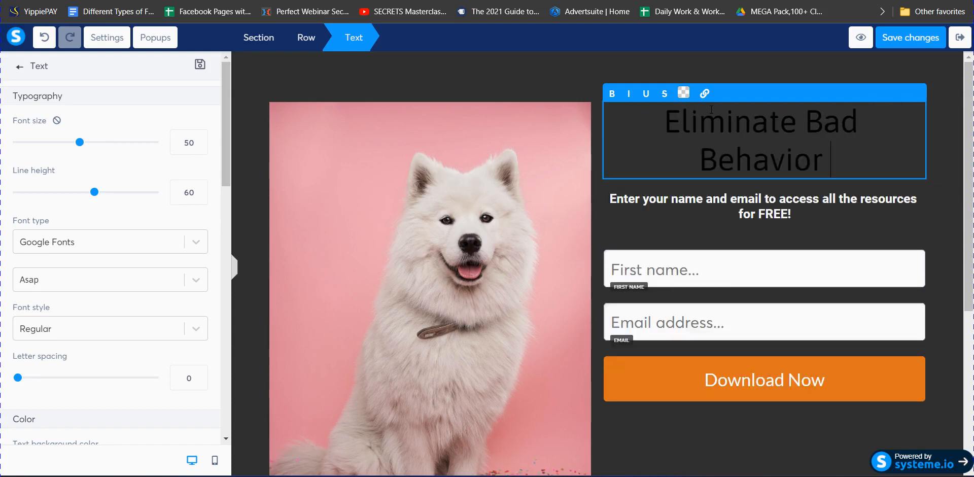
type("of Your Dog")
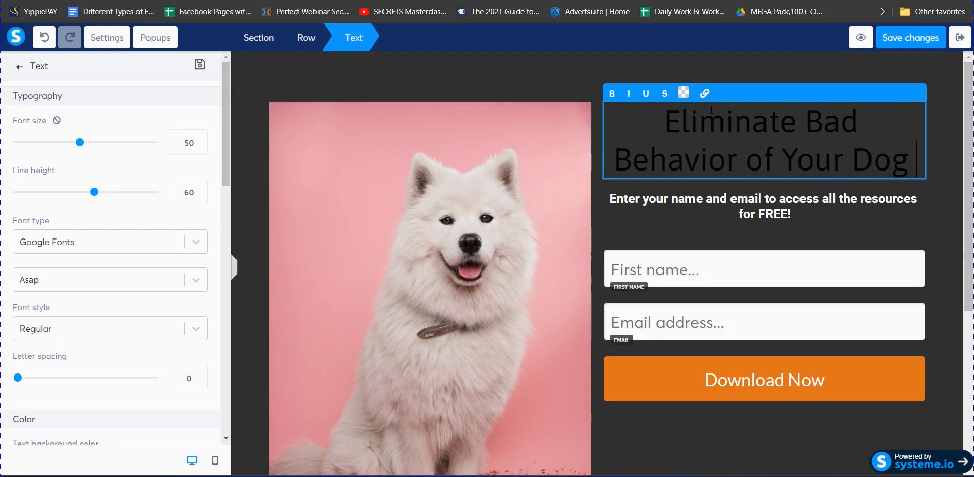
- Extend the headline with the words "with This"
type(" with This s")
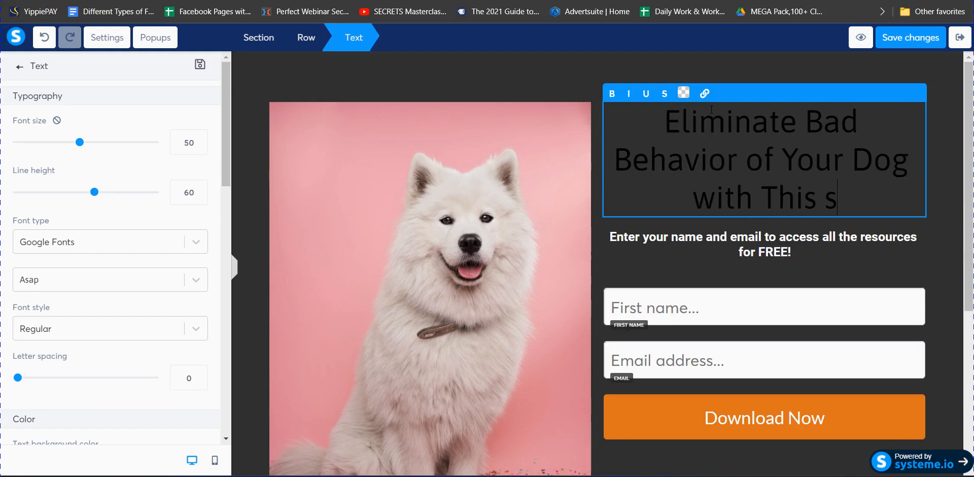
key("BackSpace")
type("Si")
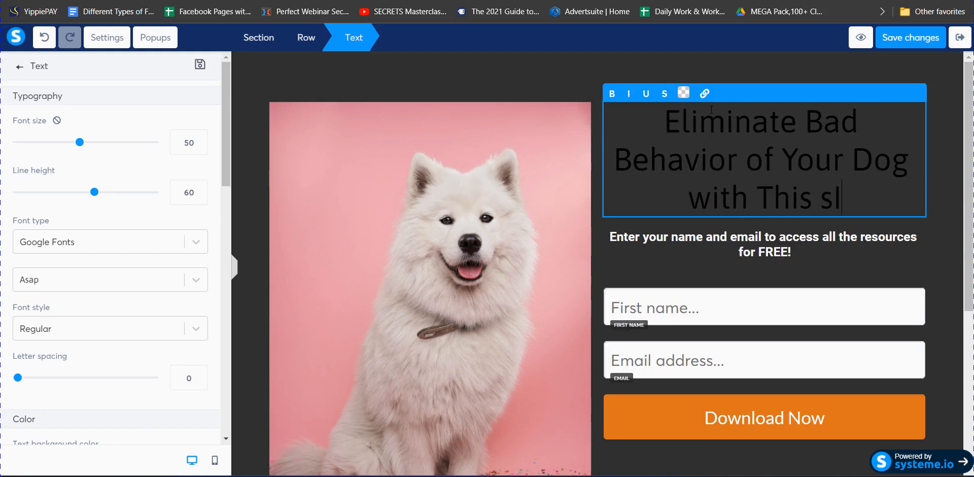
key("BackSpace")
key("BackSpace")
type("Simple ")
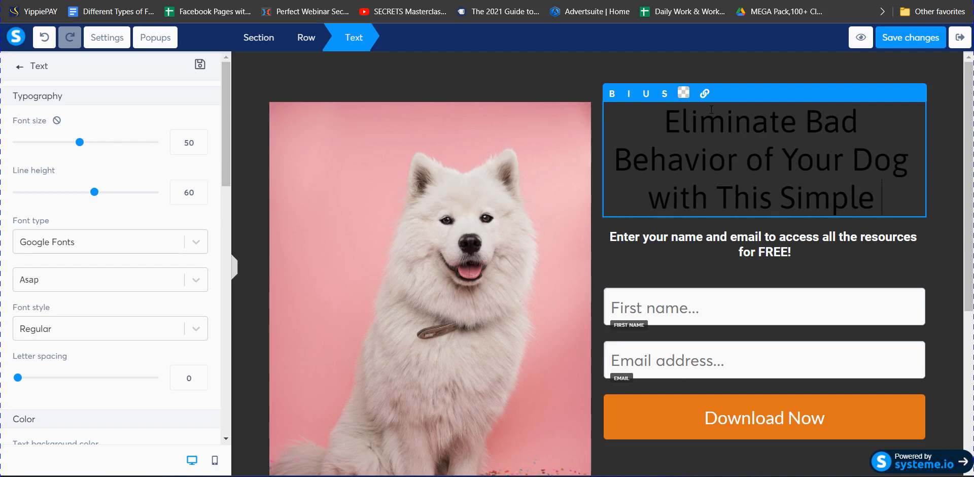
type("Tr")
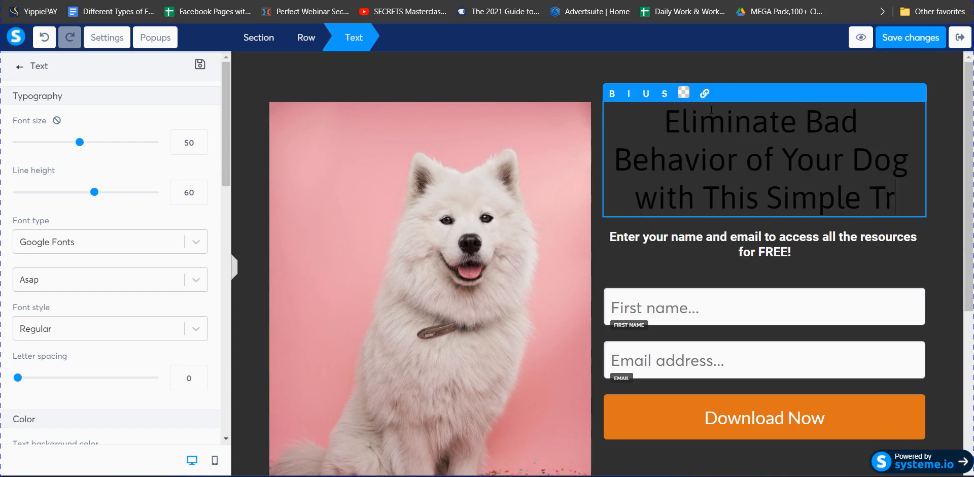
key("BackSpace")
key("BackSpace")
key("BackSpace")
key("BackSpace")
key("BackSpace")
key("BackSpace")
key("BackSpace")
key("BackSpace")
key("BackSpace")
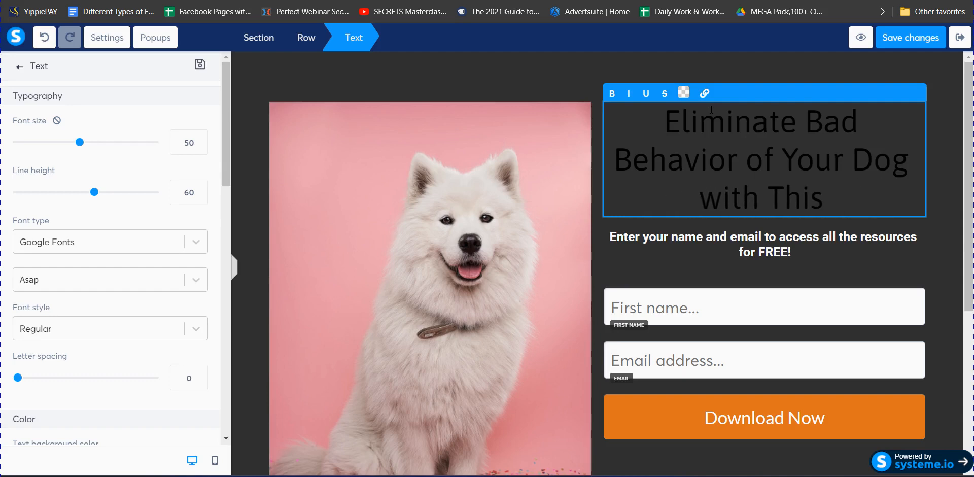
- Check the sales page's opening section for wording and end the headline with "Game"
left_click(710, 1)
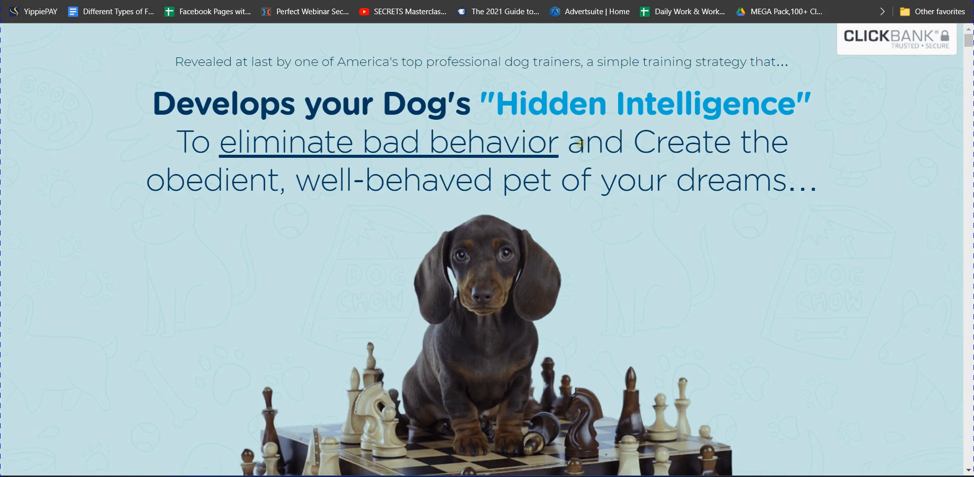
scroll(554, 168, "down", 4)
scroll(452, 193, "up", 4)
key("ctrl+shift+Tab")
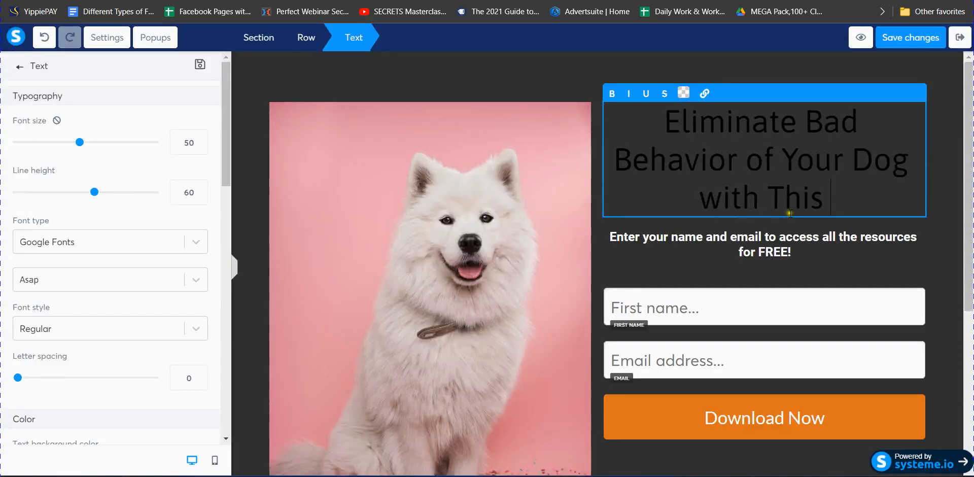
type("Game")
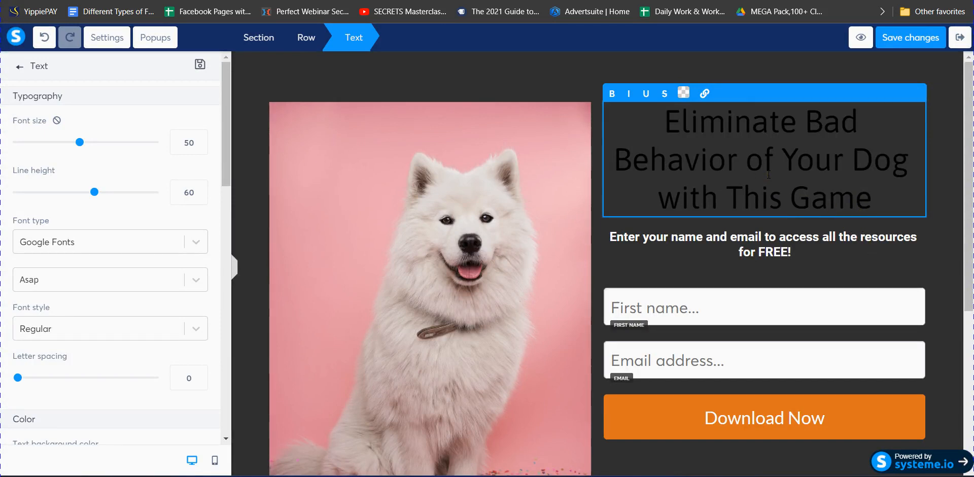
- Set the text color of the entire headline to white
left_click(684, 93)
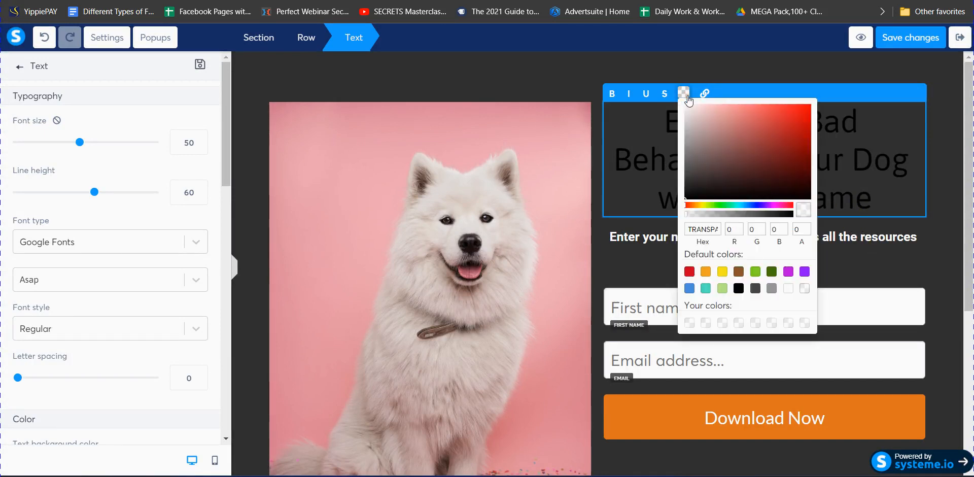
left_click(788, 288)
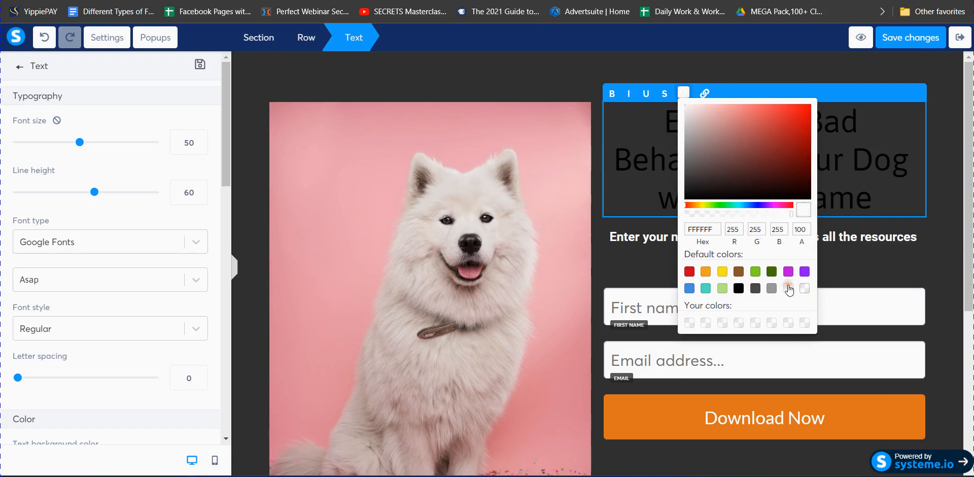
left_click(845, 190)
key("ctrl+a")
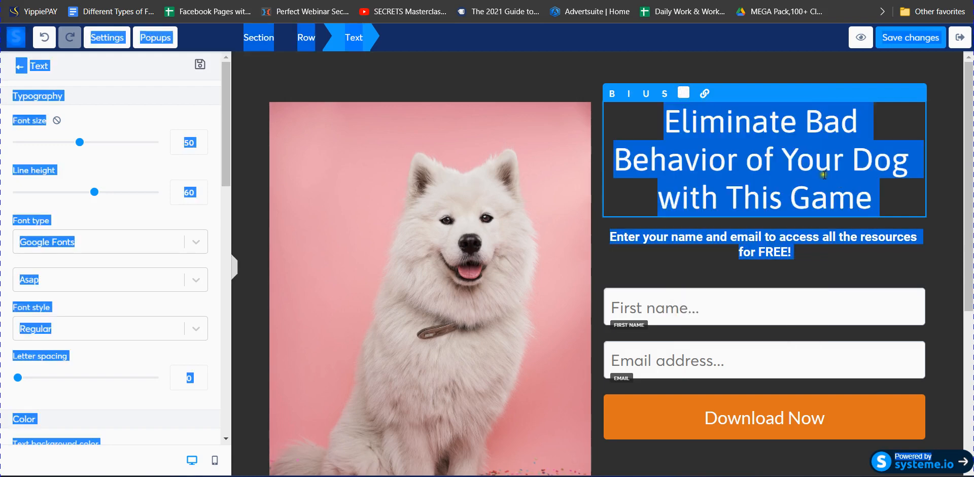
left_click(799, 179)
key("ctrl+a")
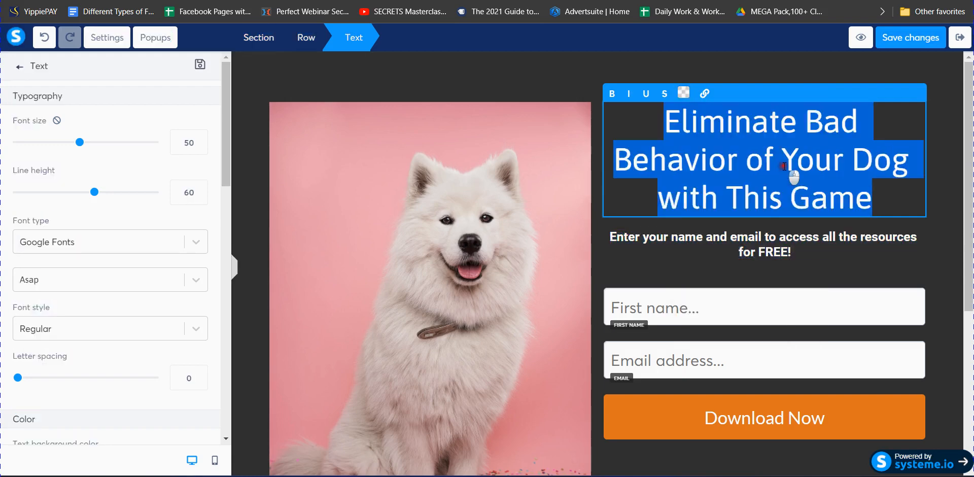
left_click(684, 94)
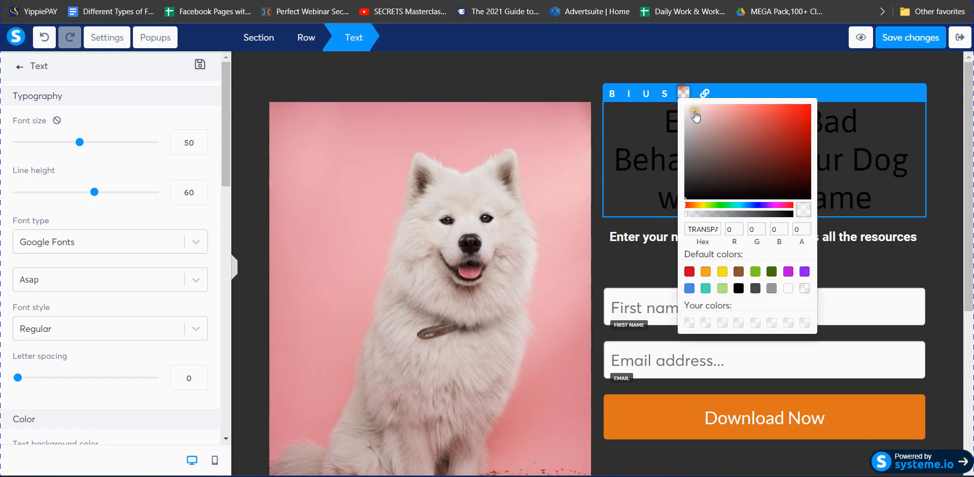
left_click(788, 289)
left_click(852, 161)
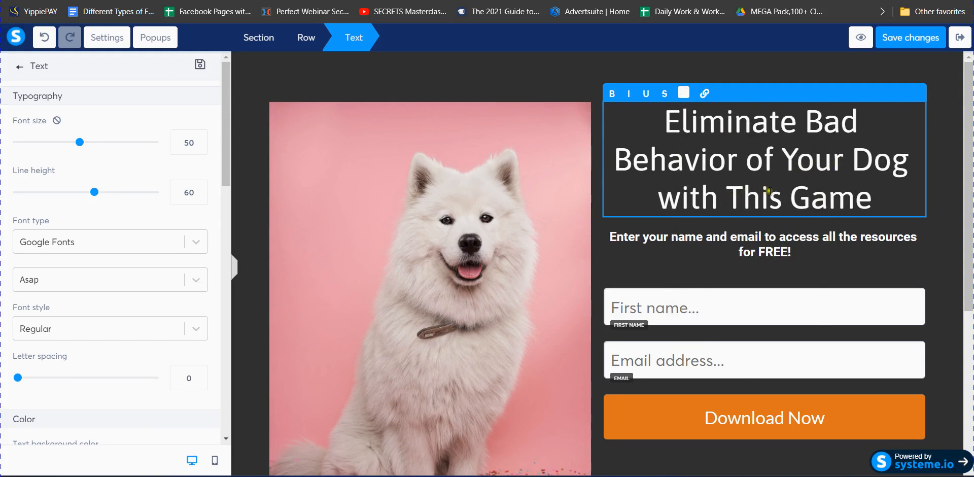
- Insert the word "Simple" before "Game" in the headline
left_click(788, 199)
type("Sip")
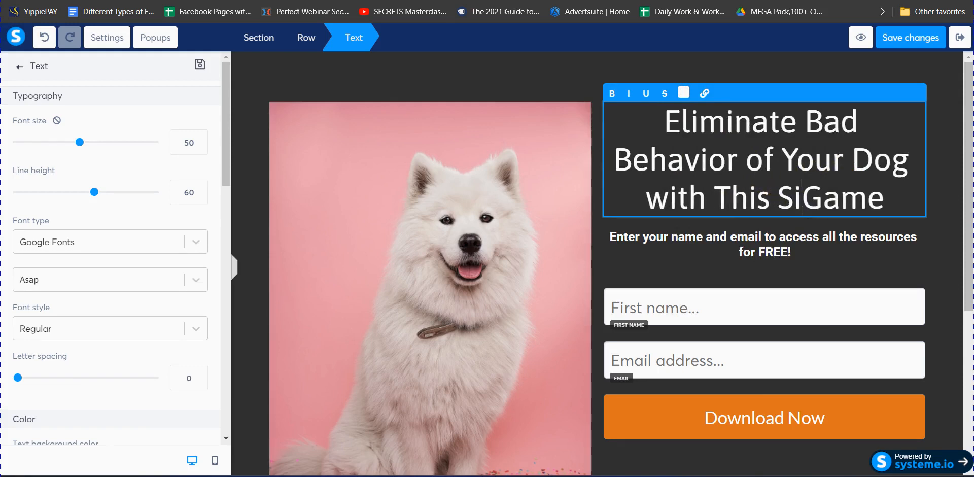
key("BackSpace")
type("mple")
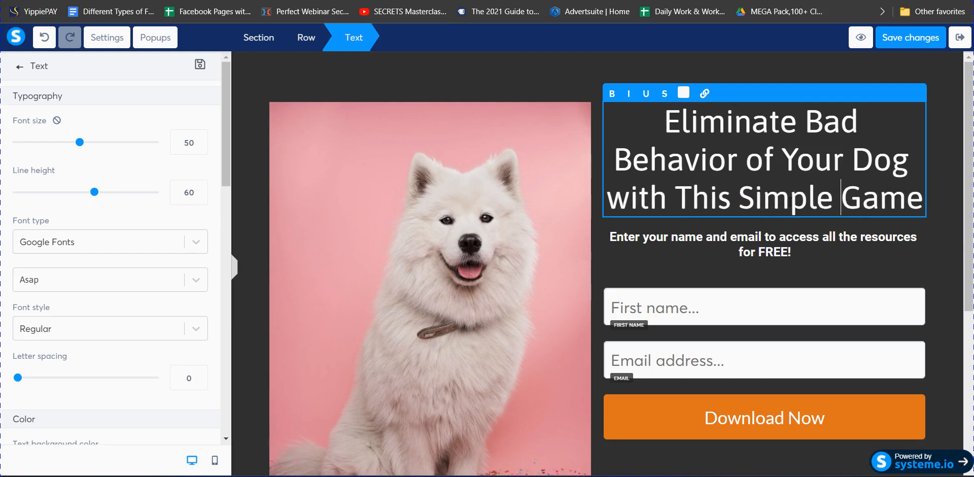
- Make the words "Simple Game" in the headline bold and color them yellow (F8E71C)
left_click_drag(739, 197, 928, 202)
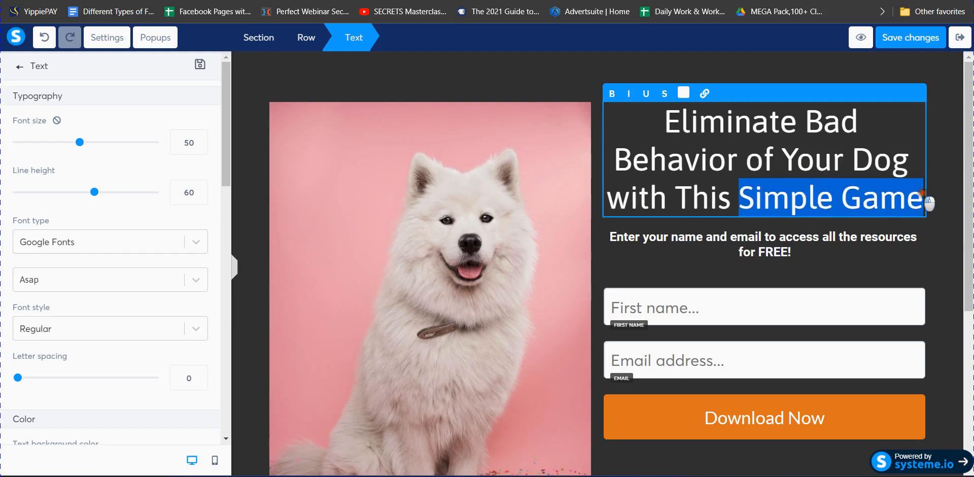
key("ctrl+b")
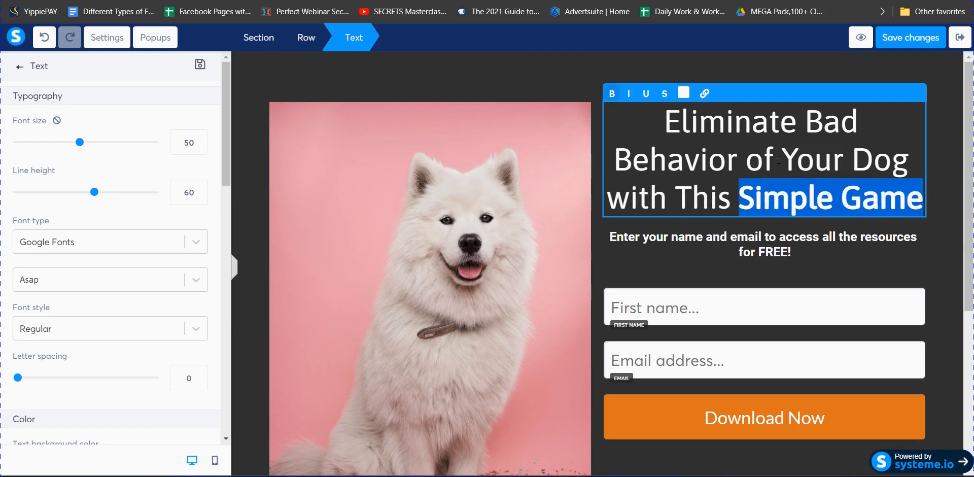
left_click(683, 93)
left_click(722, 272)
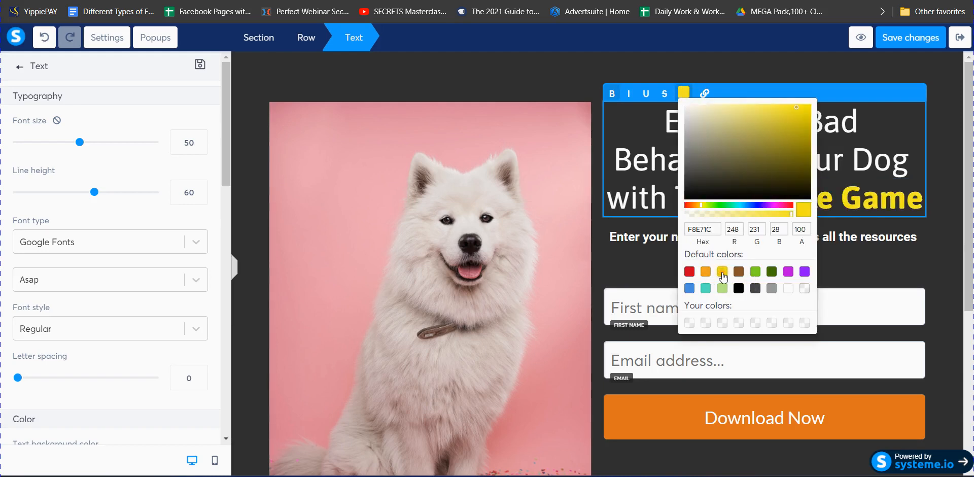
- Change the text below the headline to "Enter your name and email to go to the next step!"
left_click(918, 243)
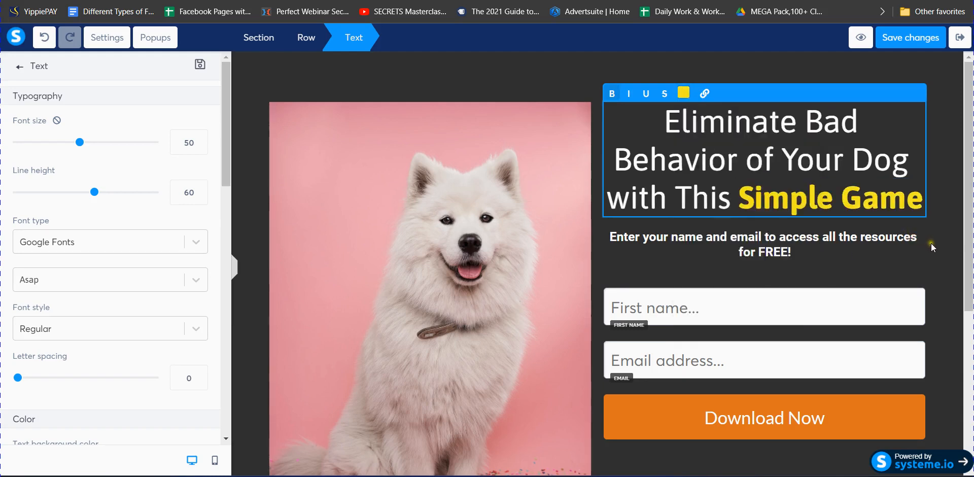
left_click(941, 251)
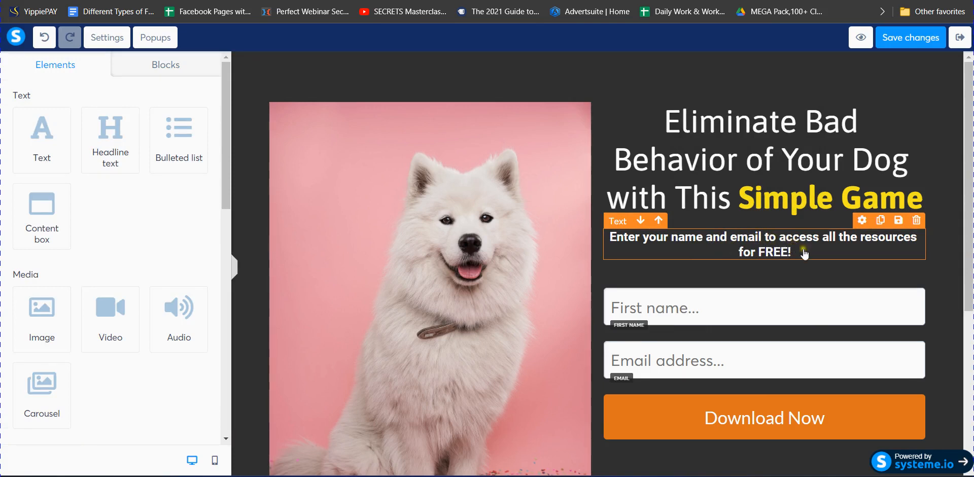
left_click(821, 248)
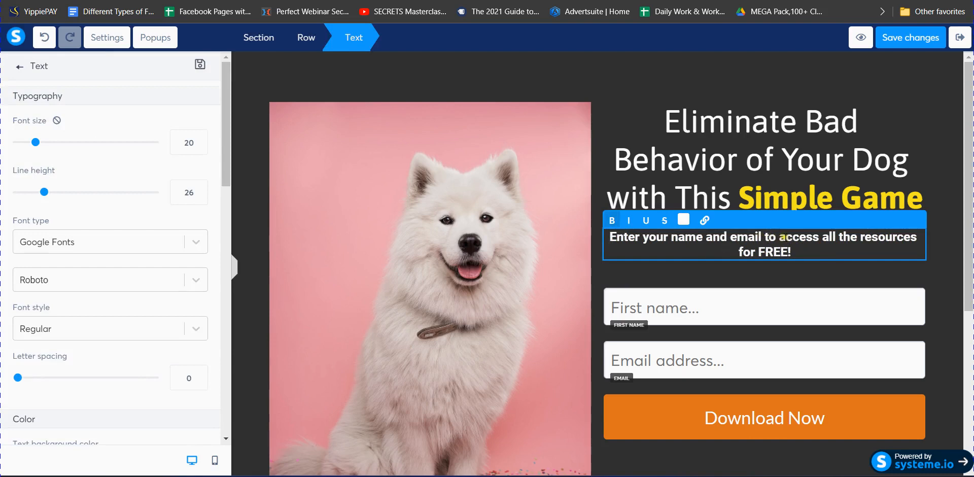
mouse_move(781, 237)
left_mouse_down()
mouse_move(800, 255)
mouse_move(787, 249)
left_mouse_up()
type("go to ")
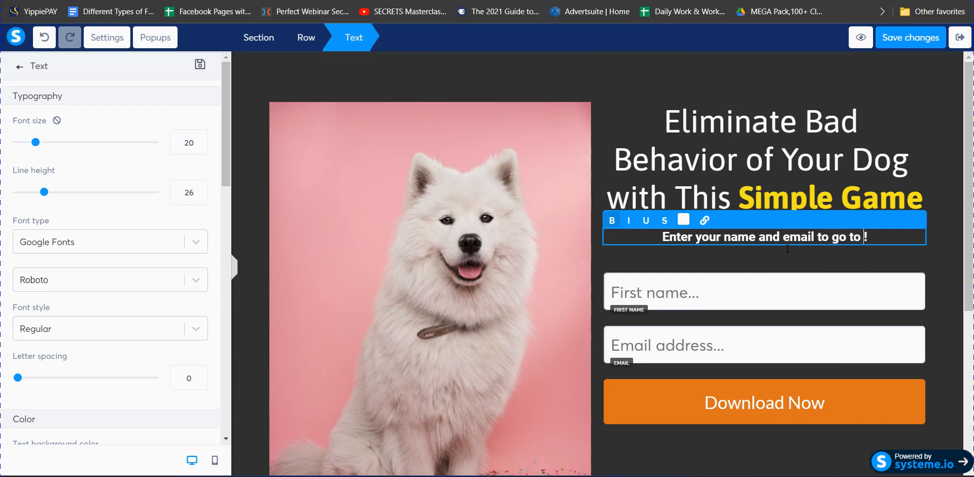
type("the next step")
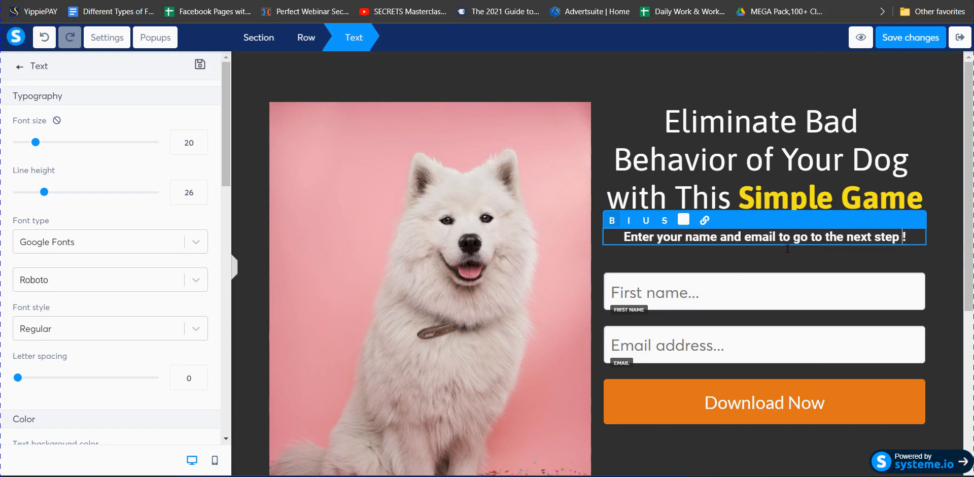
key("Delete")
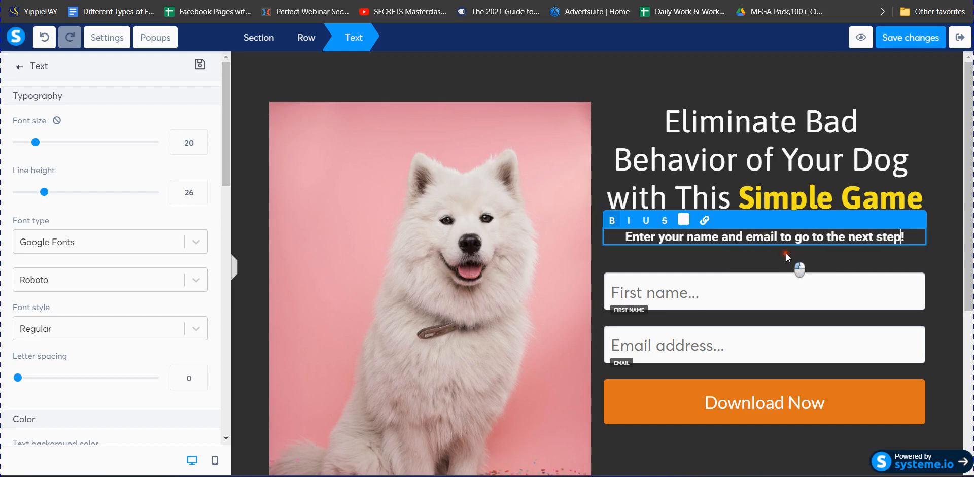
left_click(787, 254)
- Examine the Download Now button's click action and its redirect options after contact registration
scroll(721, 298, "down", 1)
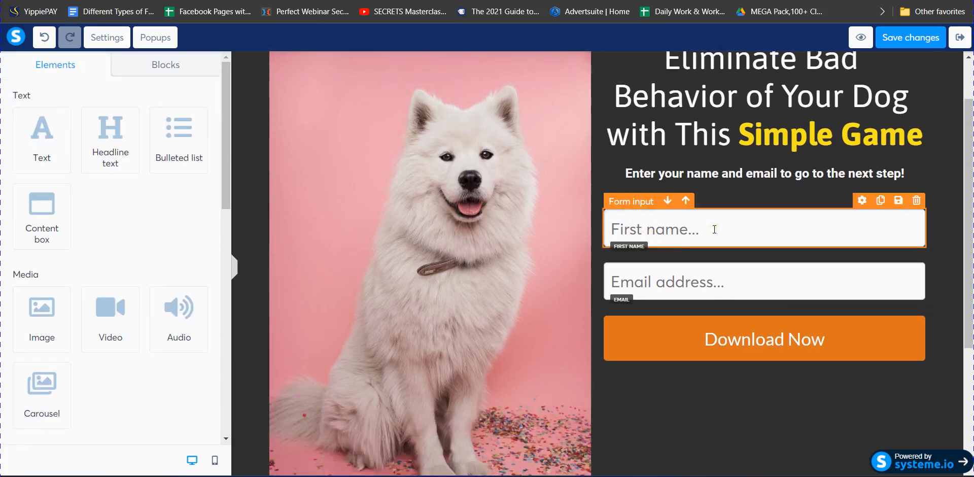
left_click(757, 340)
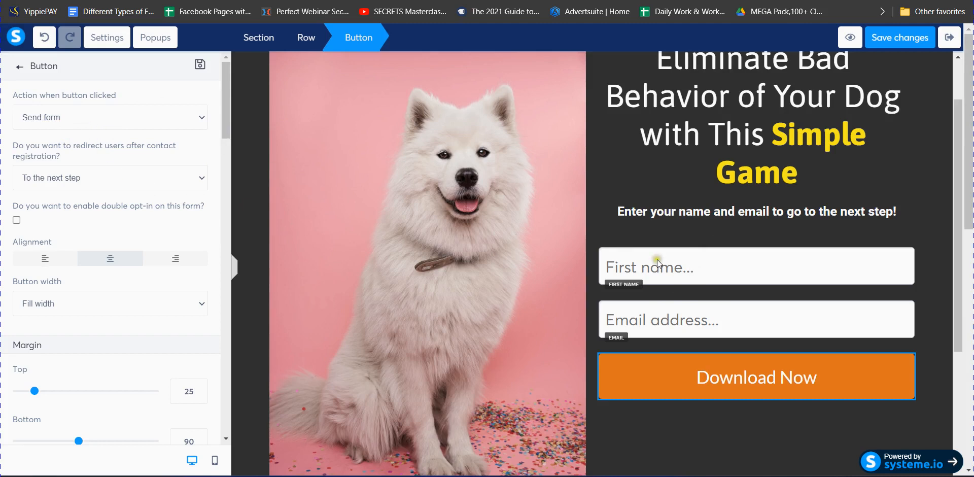
left_click(114, 117)
left_click(114, 117)
left_click(114, 117)
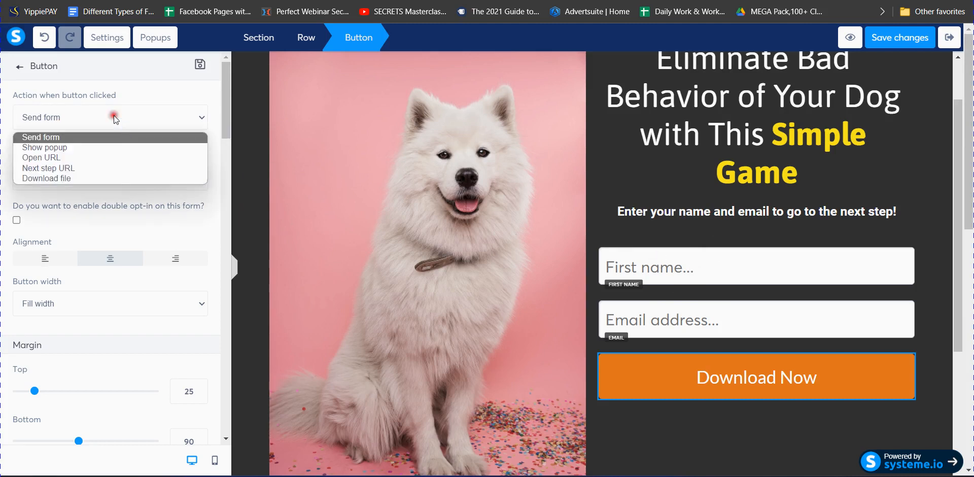
left_click(114, 118)
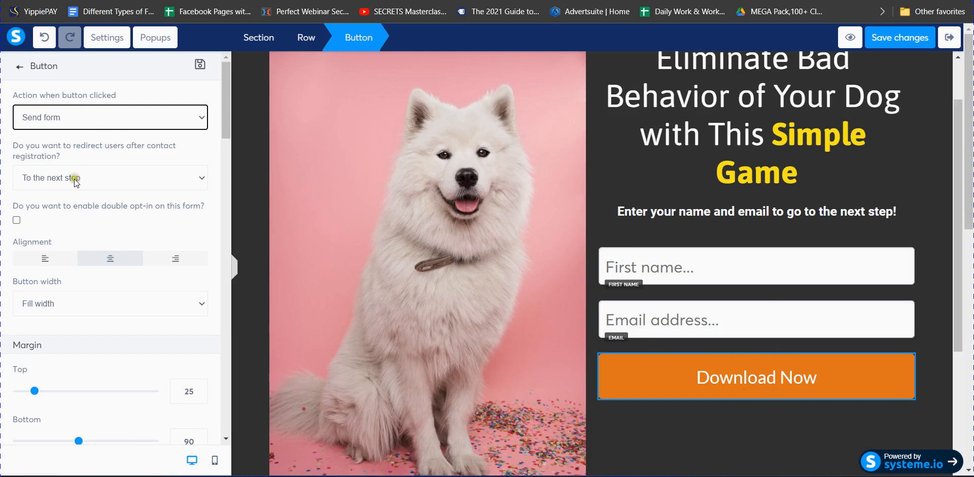
left_click(58, 178)
left_click(58, 177)
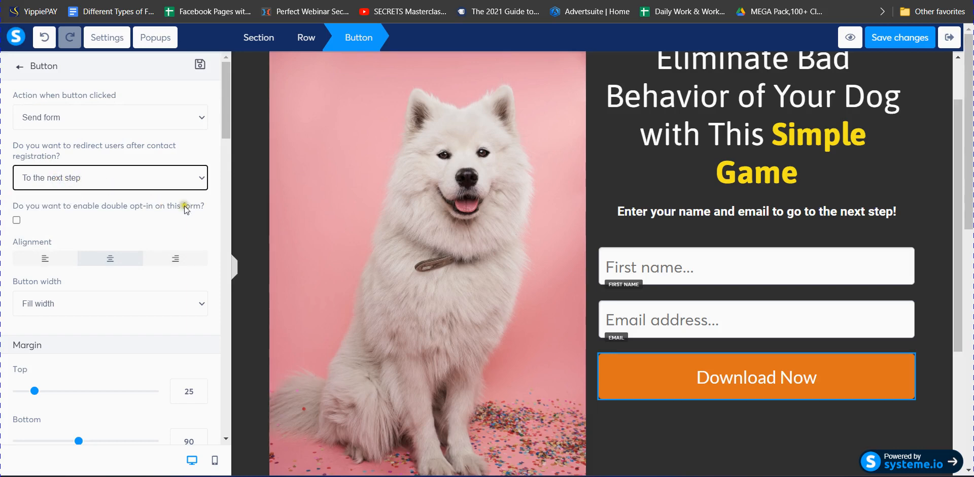
left_click(763, 215)
- Try placing a video element below the dog image and delete it
scroll(765, 214, "down", 5)
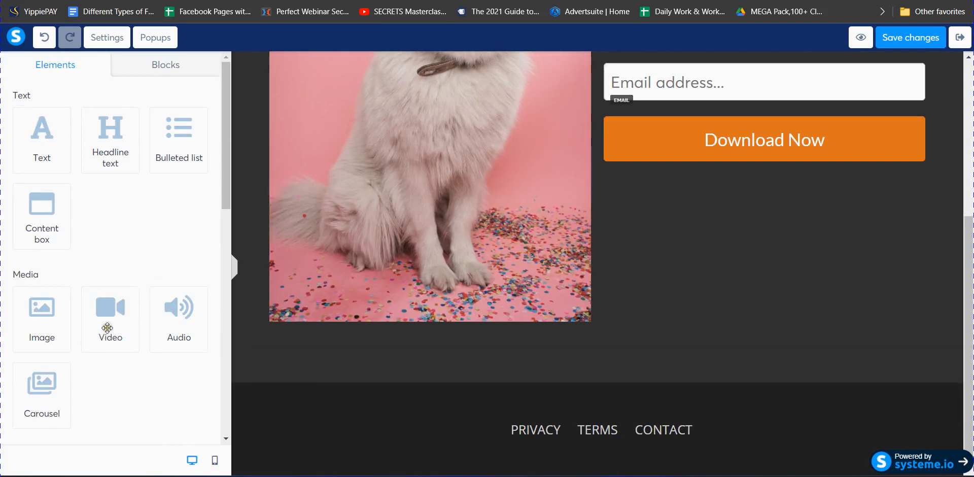
left_click_drag(100, 317, 716, 342)
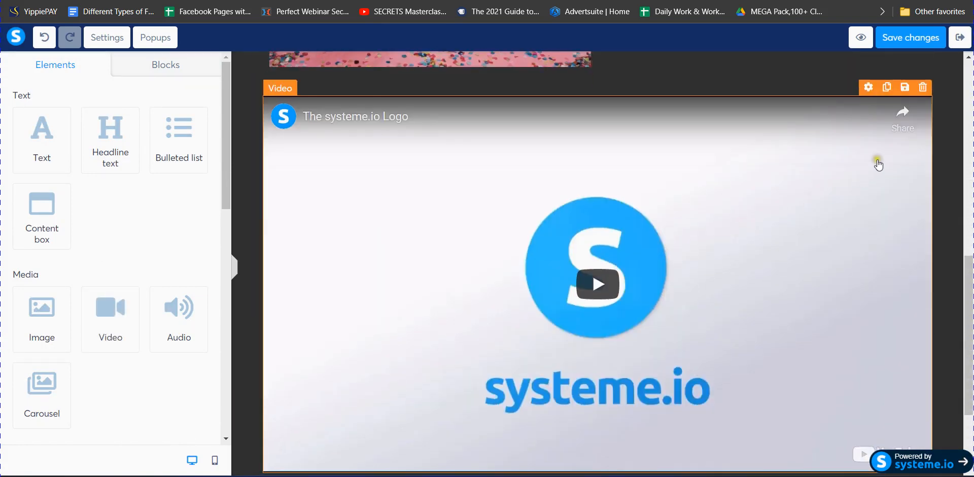
left_click(922, 87)
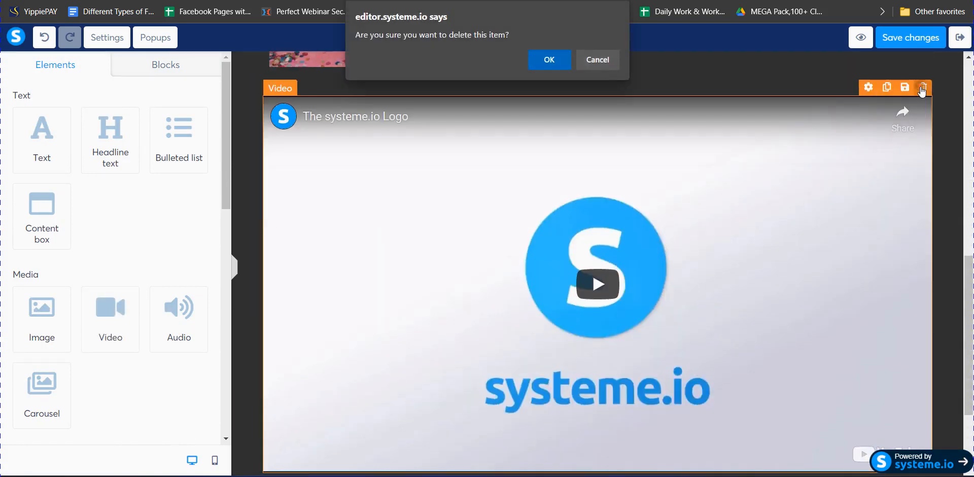
left_click(553, 61)
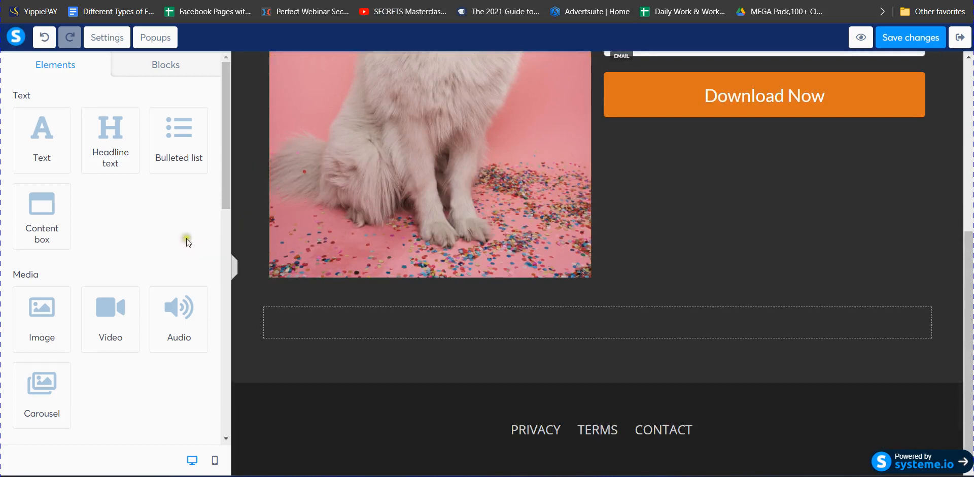
- Try placing an image element in the empty row below the dog image and delete it
left_click_drag(44, 320, 604, 321)
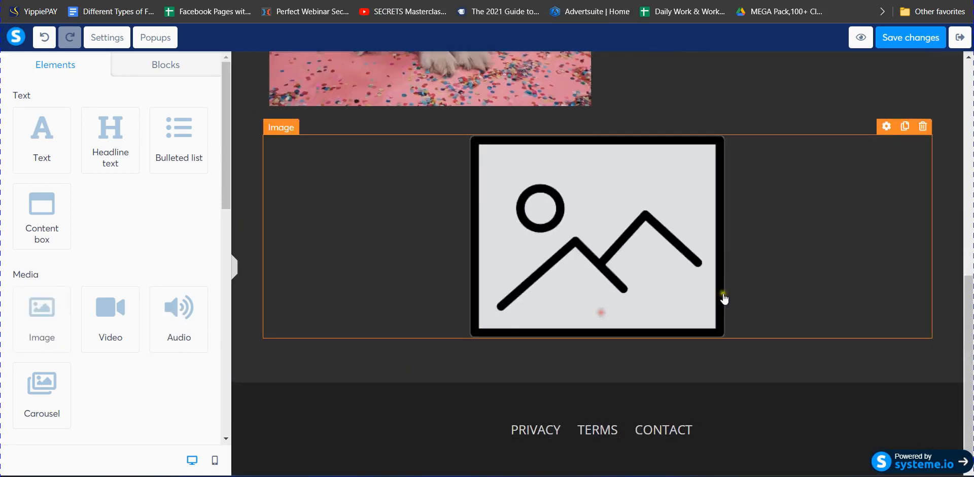
left_click(923, 126)
left_click(544, 63)
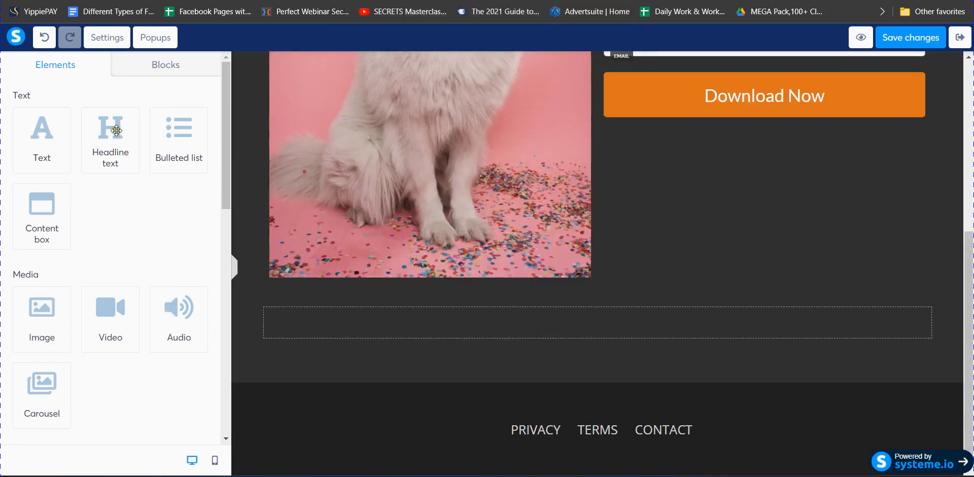
- Try placing headline, text and bulleted list elements in the empty row below the dog image and delete them
left_click_drag(116, 131, 617, 329)
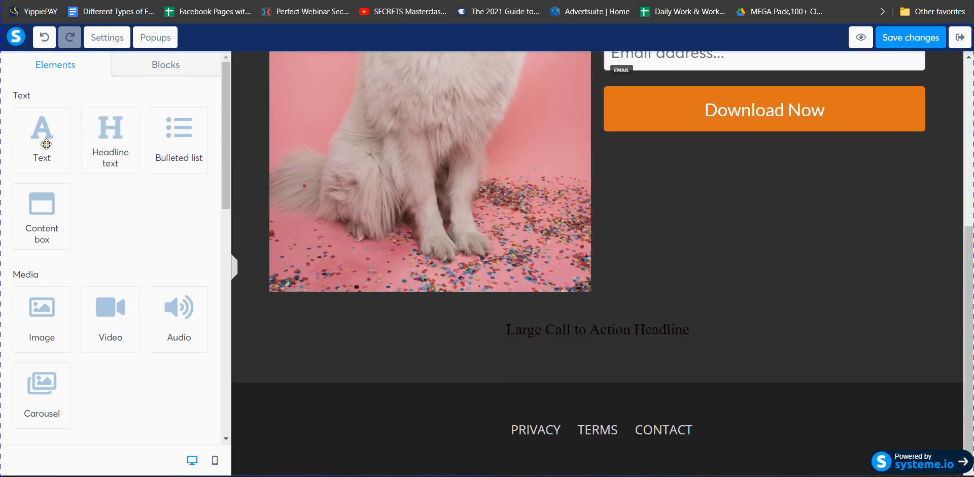
left_click_drag(43, 144, 583, 364)
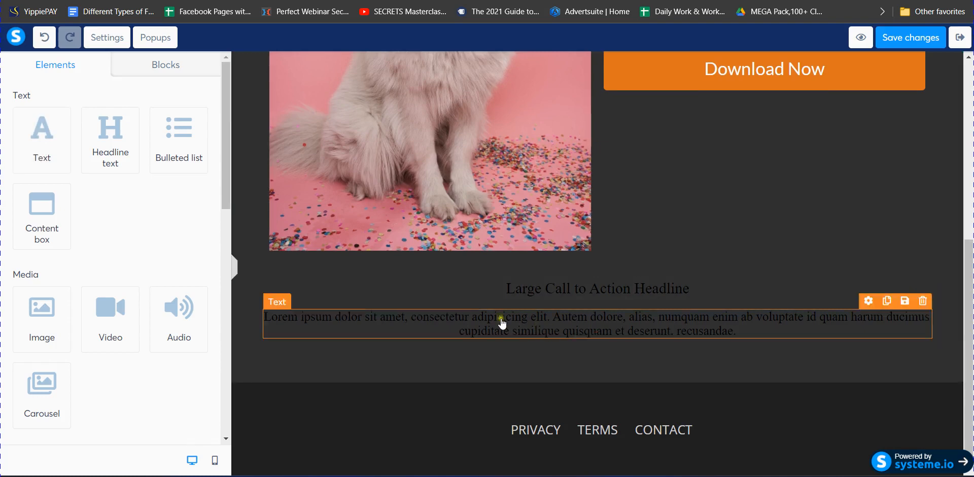
left_click_drag(191, 155, 598, 320)
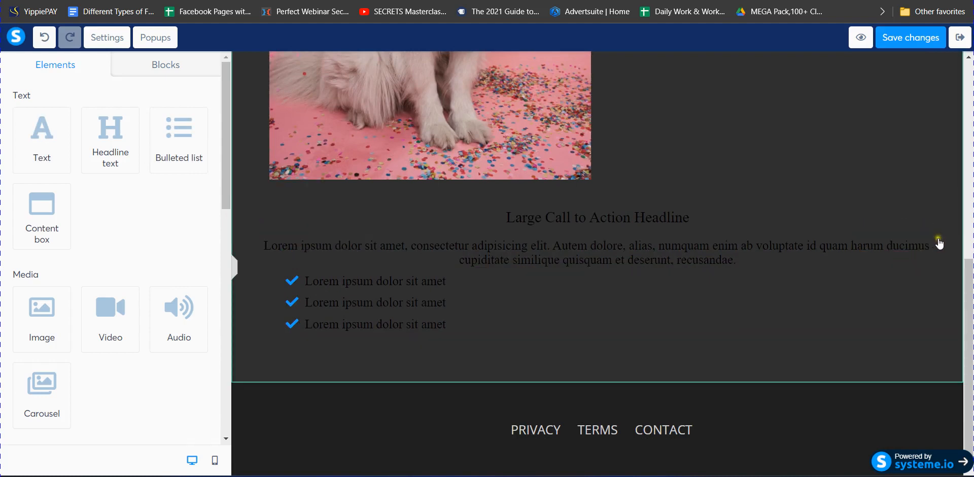
left_click(929, 225)
left_click(551, 59)
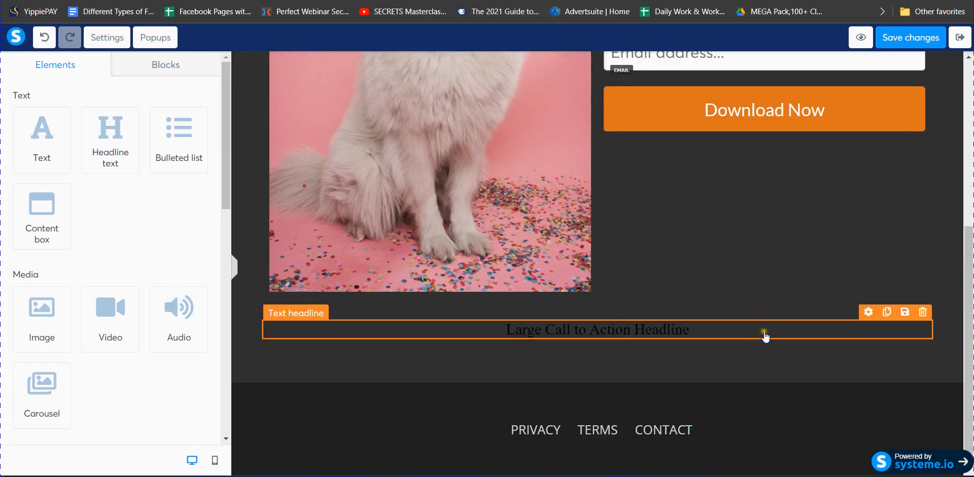
left_click(923, 311)
left_click(545, 62)
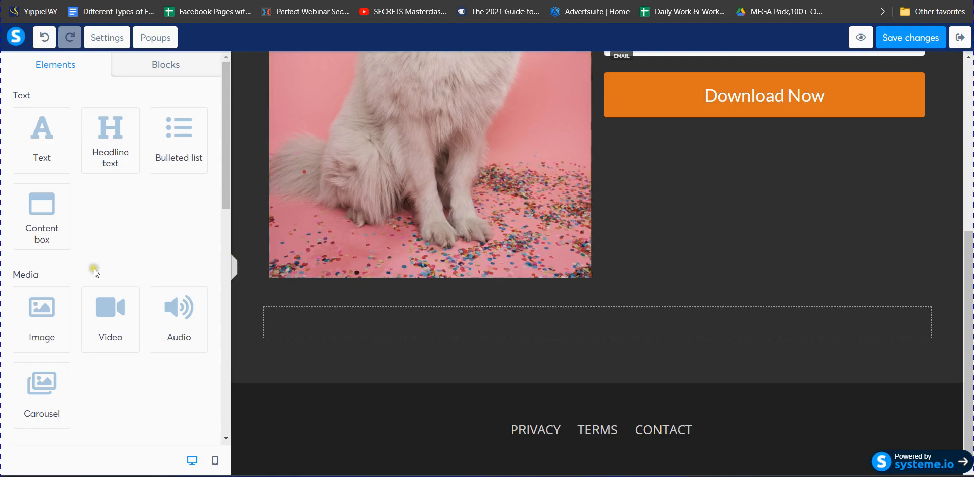
- Try placing a second button beneath the Download Now button and delete it
scroll(138, 278, "down", 3)
scroll(138, 278, "down", 5)
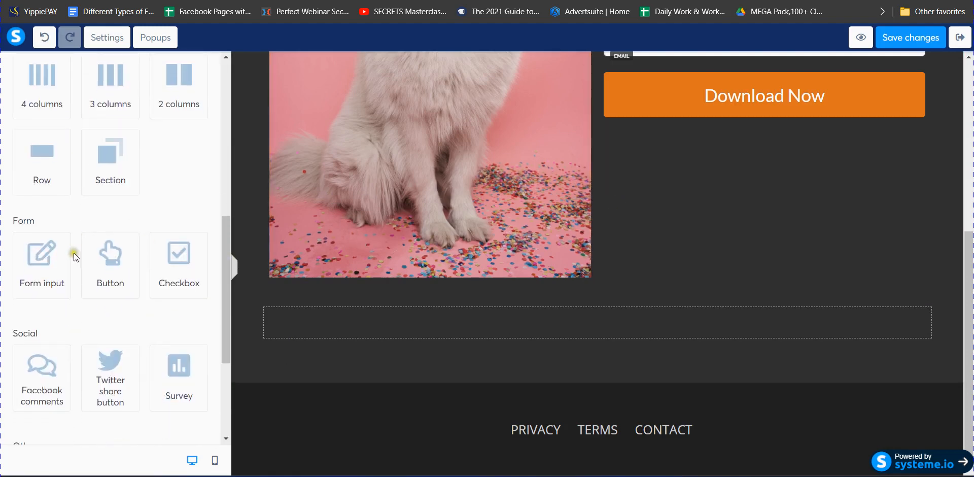
scroll(120, 299, "down", 1)
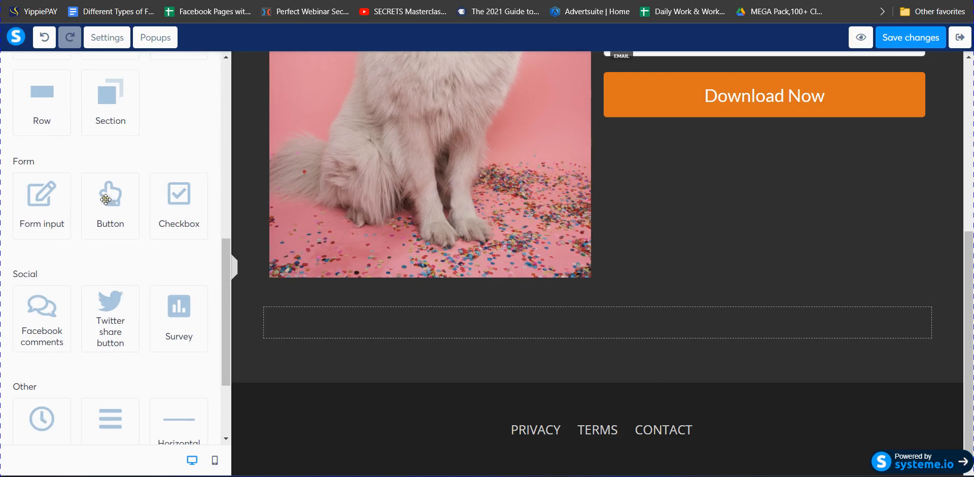
scroll(666, 188, "up", 1)
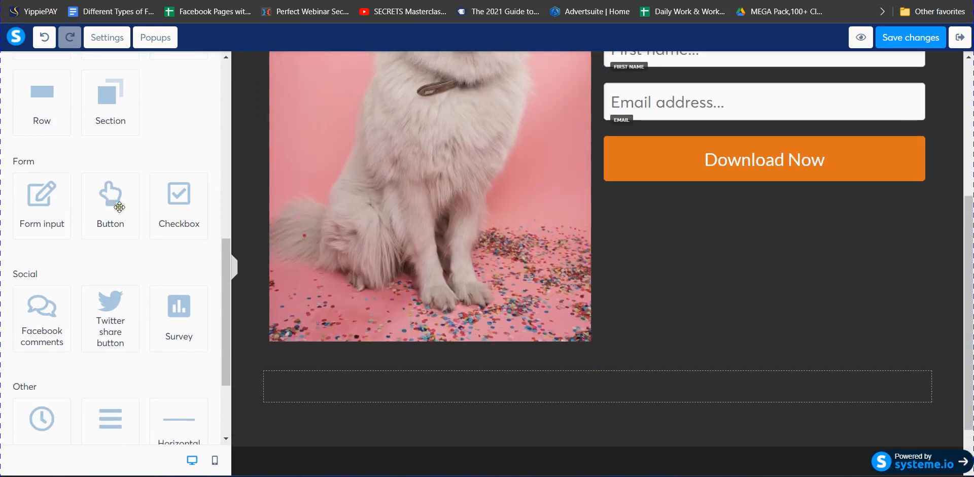
left_click_drag(108, 200, 750, 219)
left_click(917, 245)
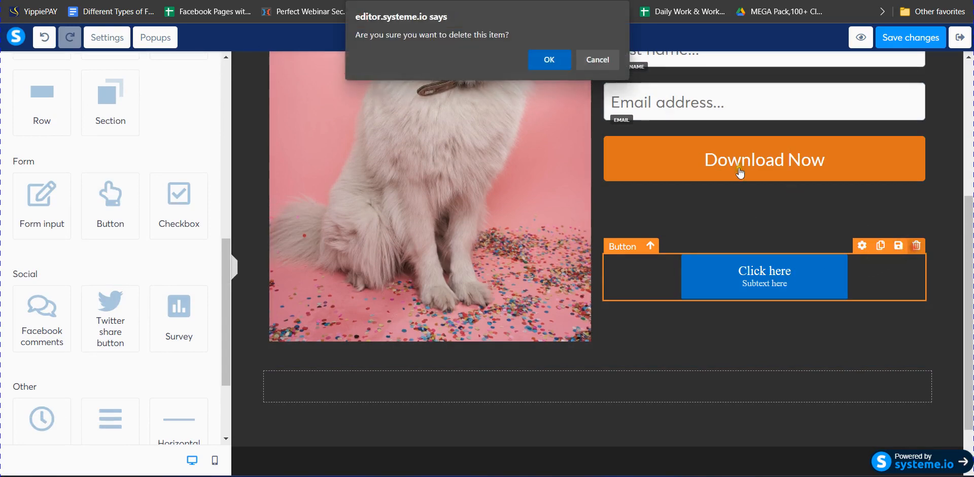
left_click(550, 60)
- Change the Download Now button's text to "Click To Train Your Dog"
scroll(724, 203, "up", 4)
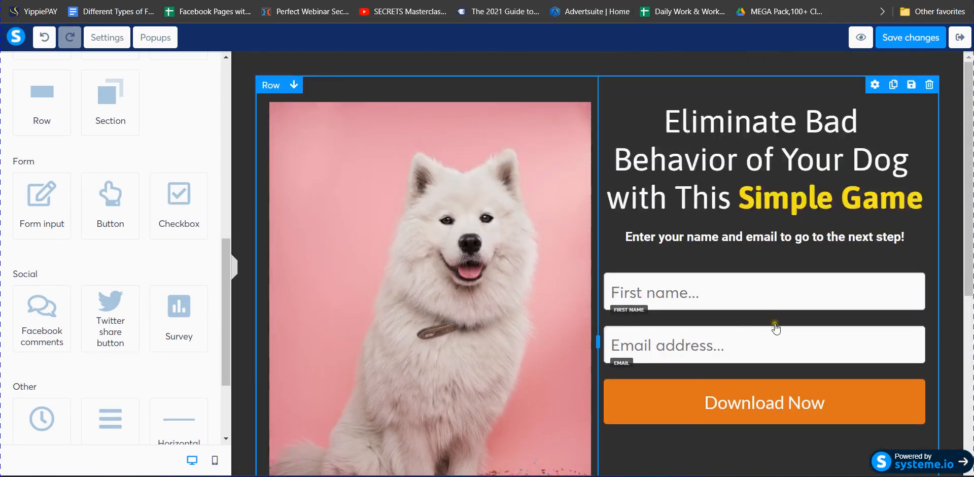
scroll(774, 324, "down", 1)
left_click(763, 343)
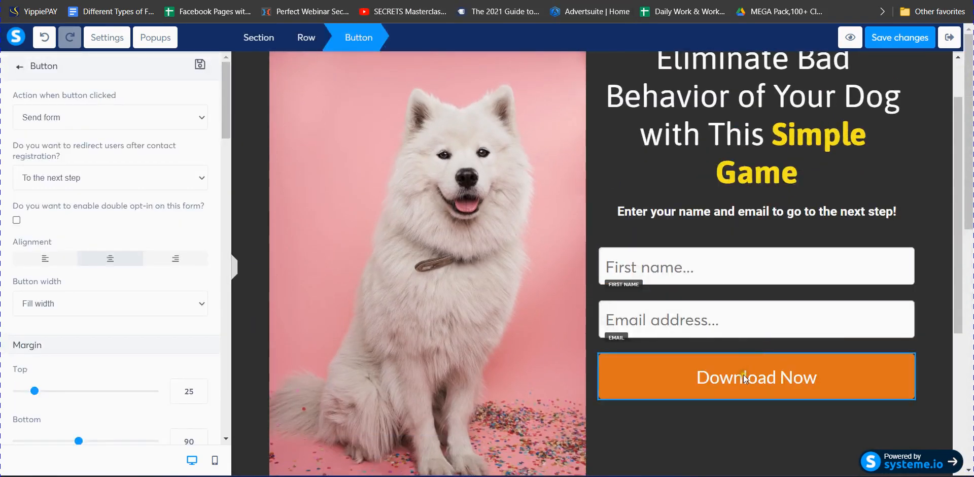
scroll(151, 194, "down", 8)
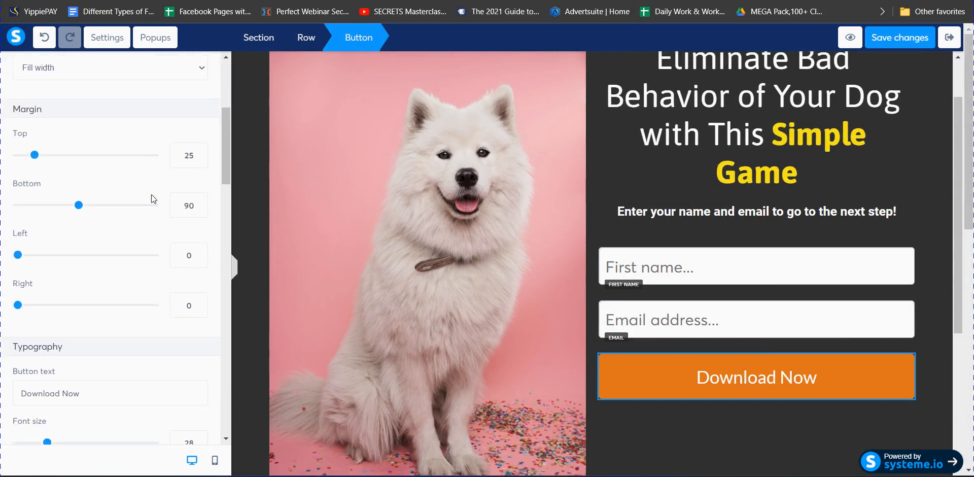
triple_click(92, 219)
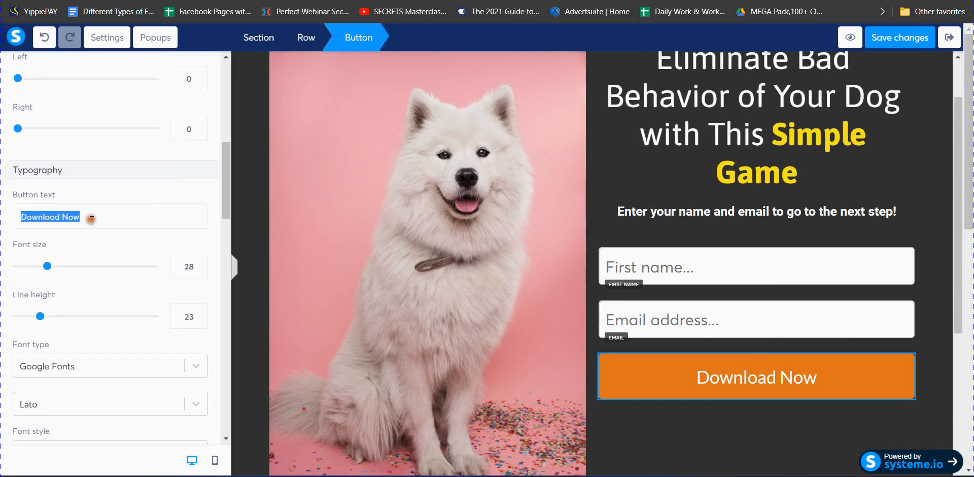
type("Click ")
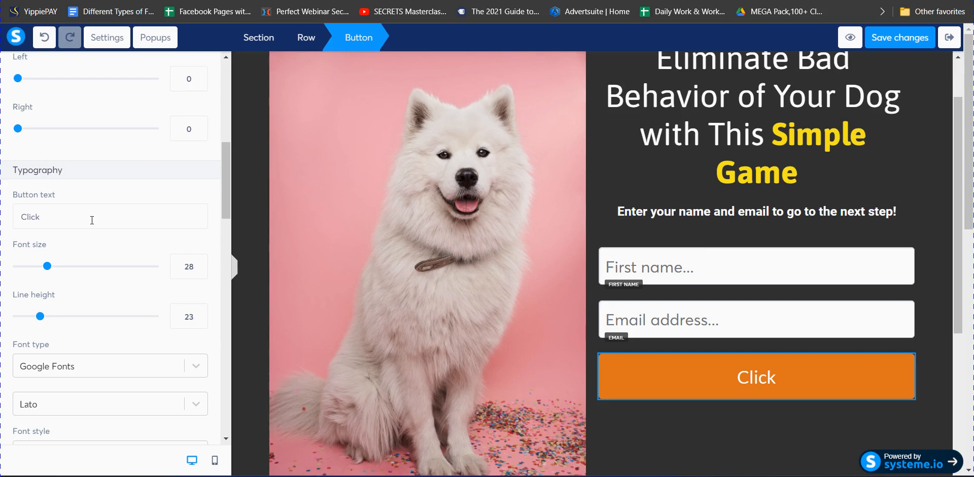
type("To")
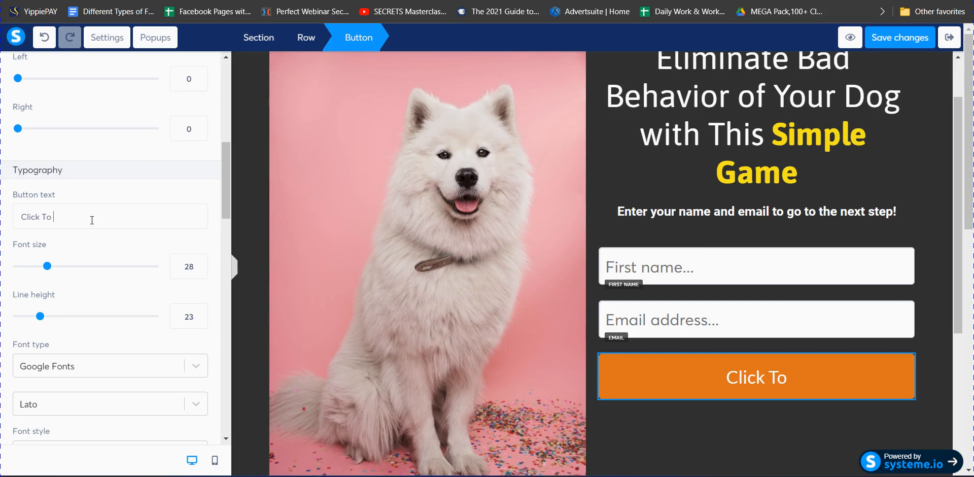
type(" Train")
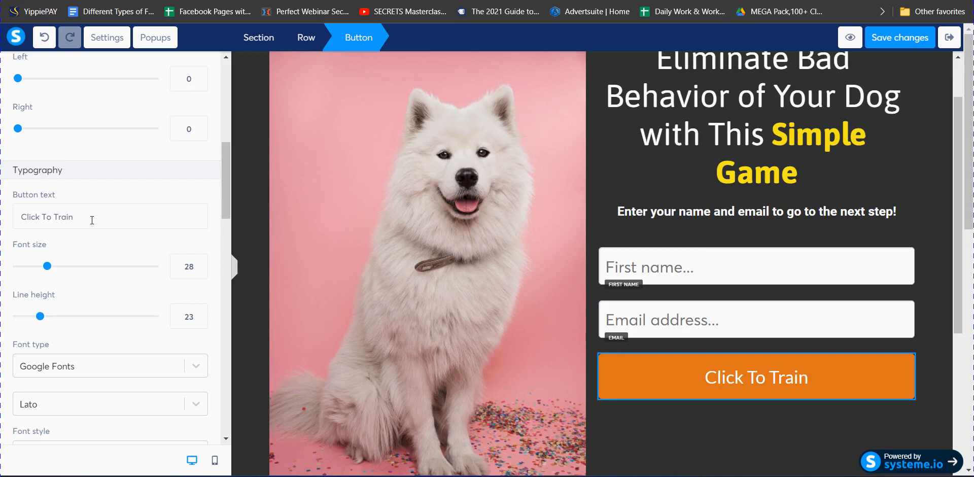
type(" Your")
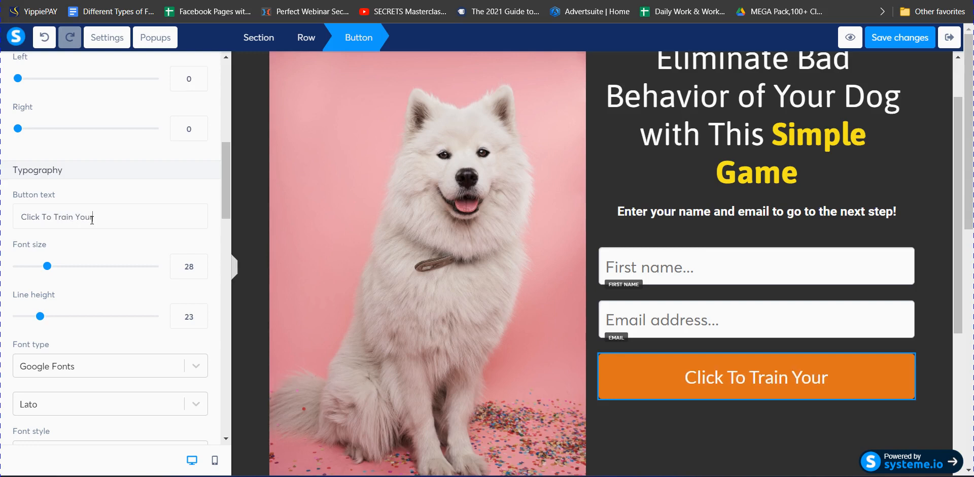
type(" Dog")
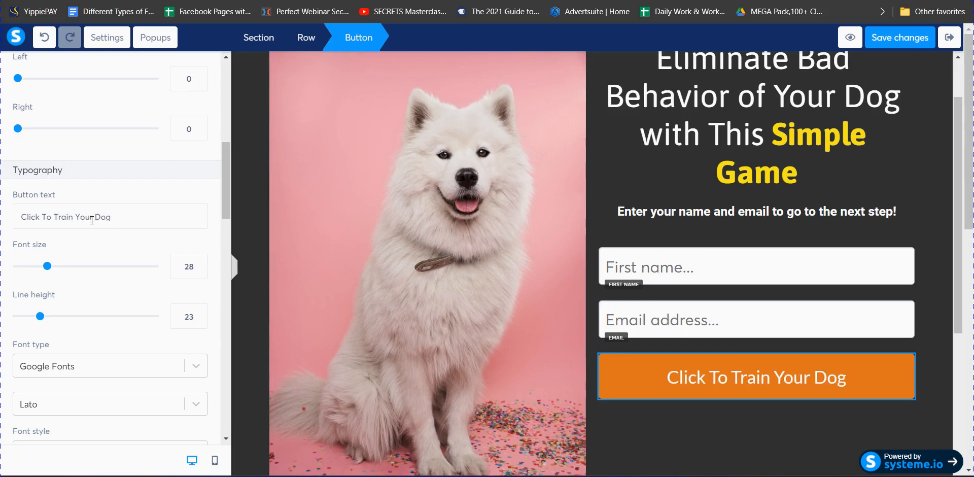
- Change the background color of the Click To Train Your Dog button to red, D0021B
left_click(677, 411)
scroll(676, 304, "down", 5)
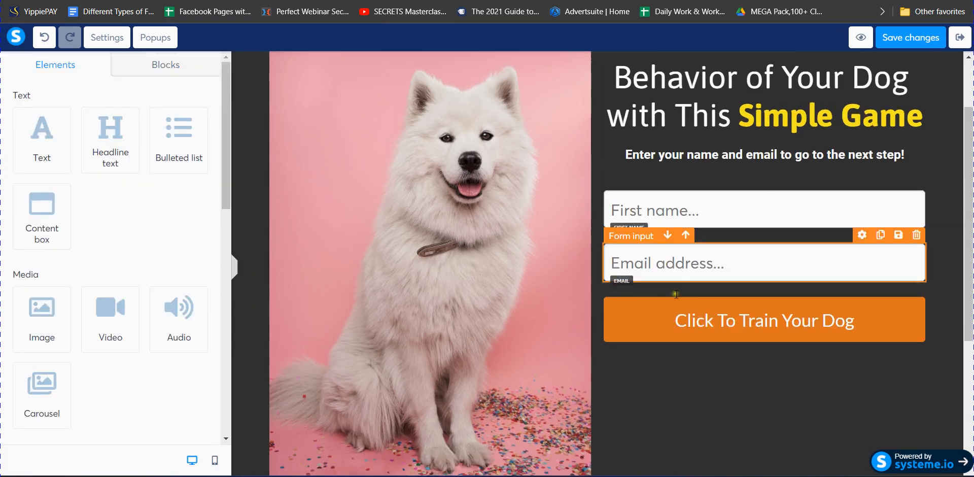
scroll(659, 294, "up", 5)
left_click(655, 290)
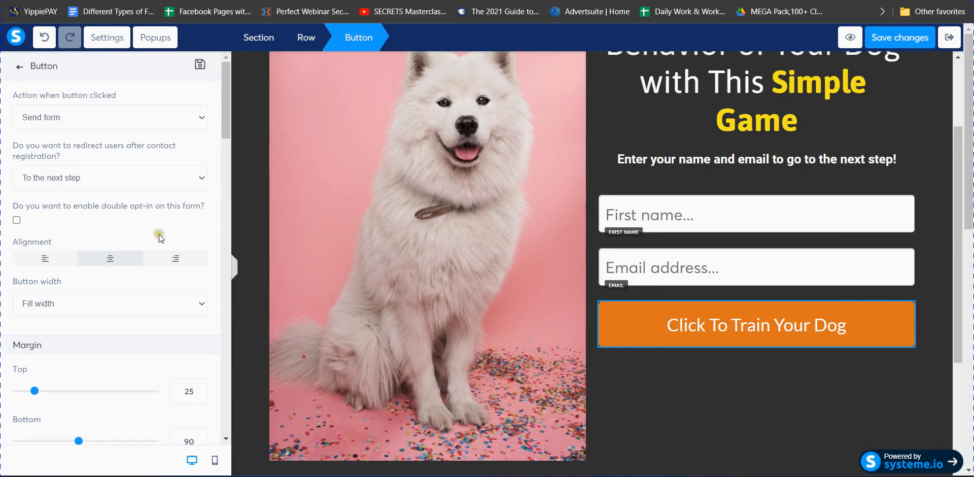
scroll(159, 233, "down", 6)
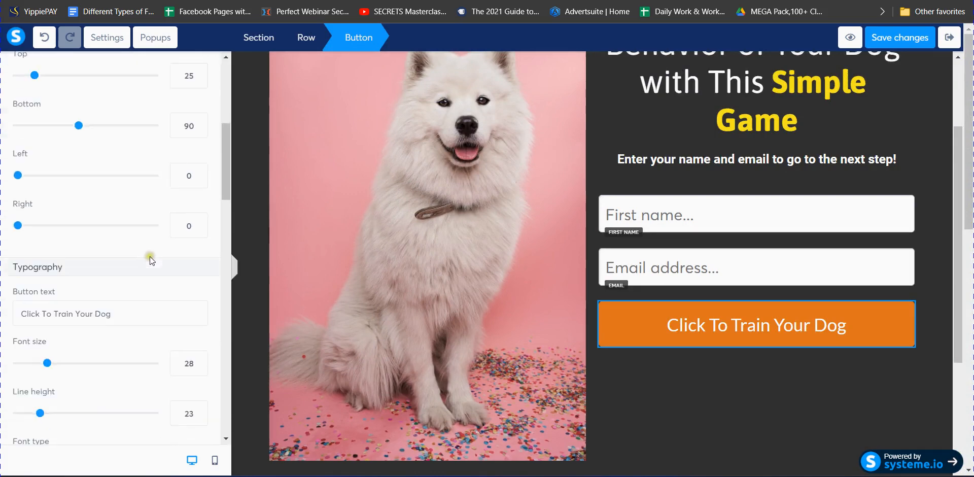
scroll(150, 257, "down", 8)
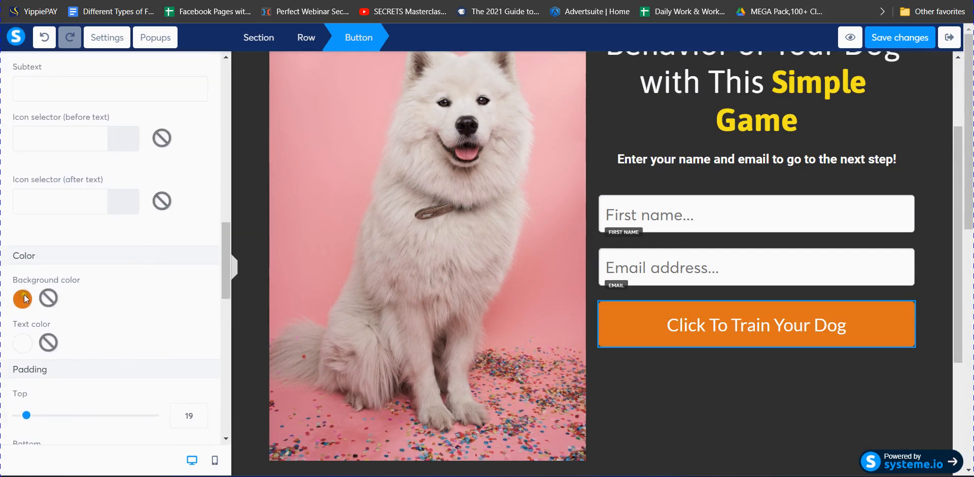
left_click(22, 299)
left_click(169, 438)
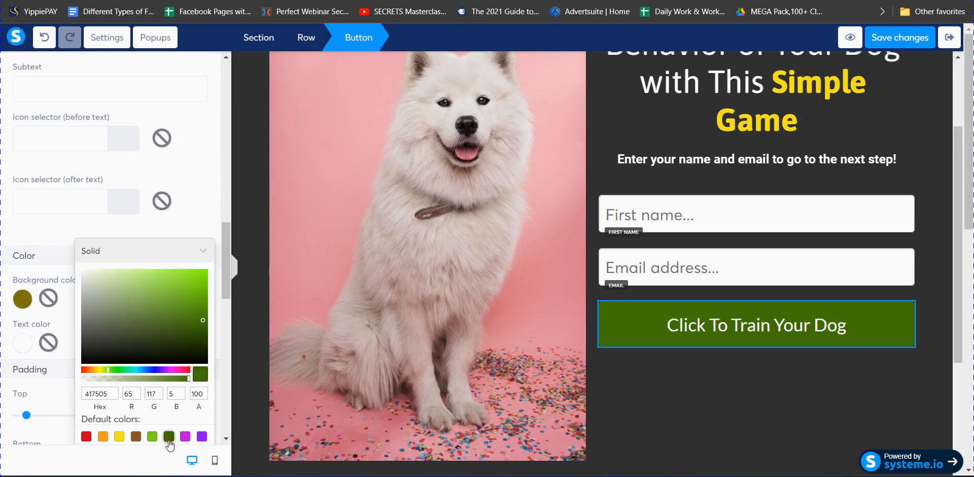
left_click(86, 437)
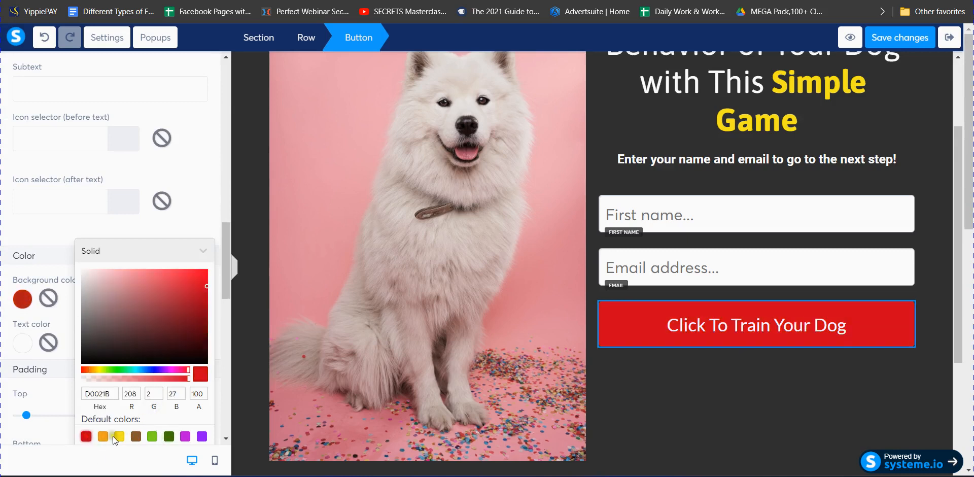
scroll(142, 441, "down", 3)
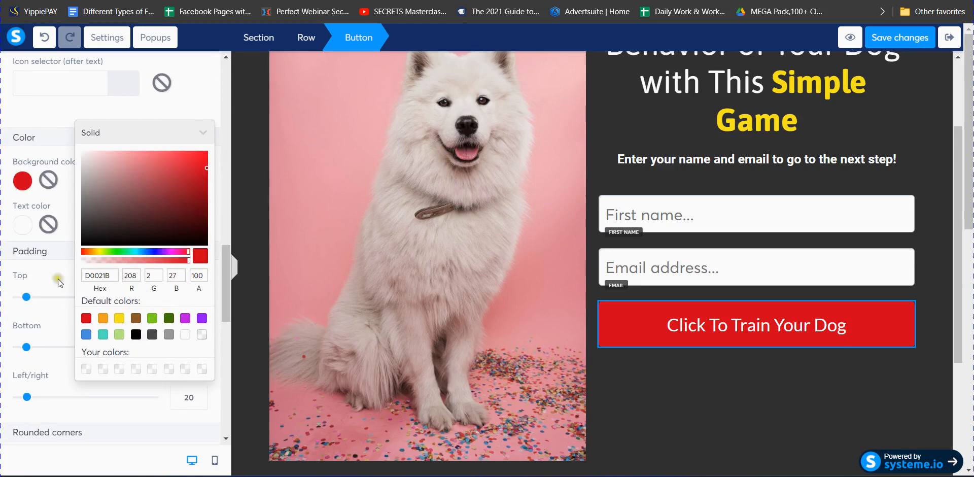
left_click(52, 110)
scroll(672, 238, "down", 3)
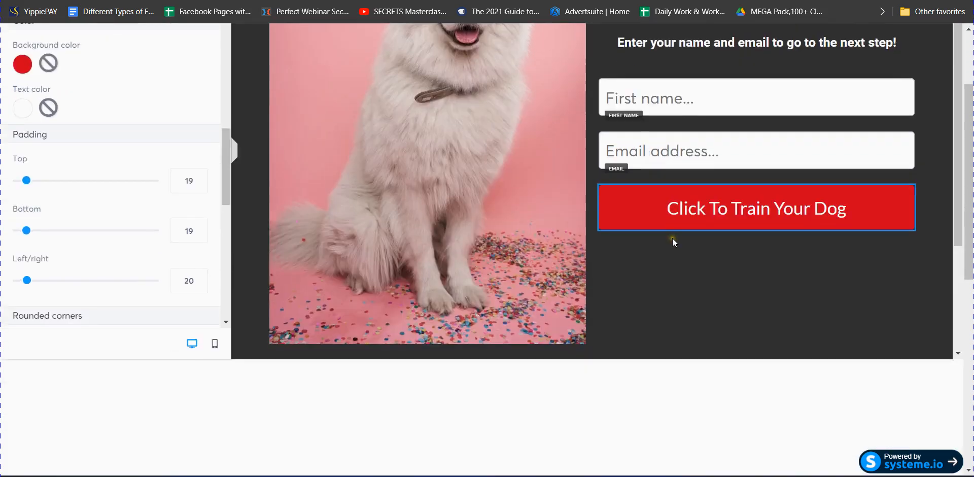
scroll(672, 238, "up", 3)
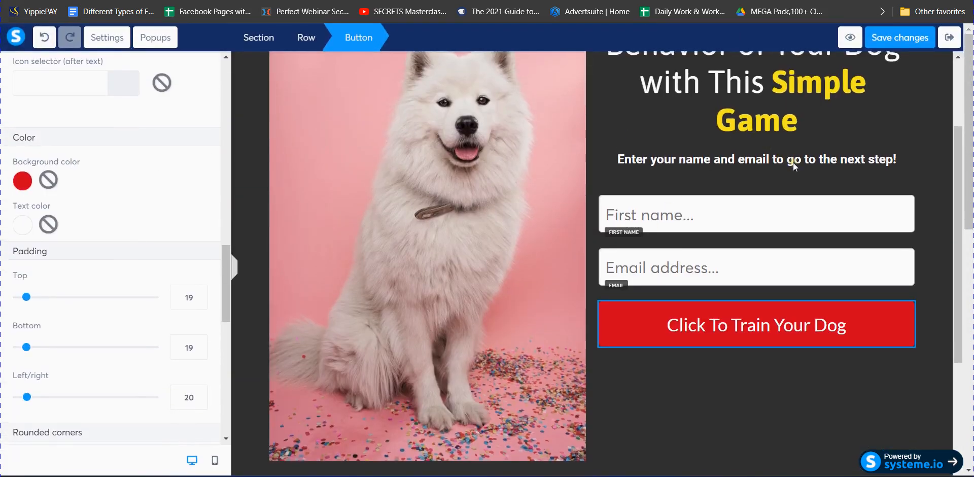
- Save the changes made to the lead capture page
left_click(853, 151)
scroll(854, 151, "up", 3)
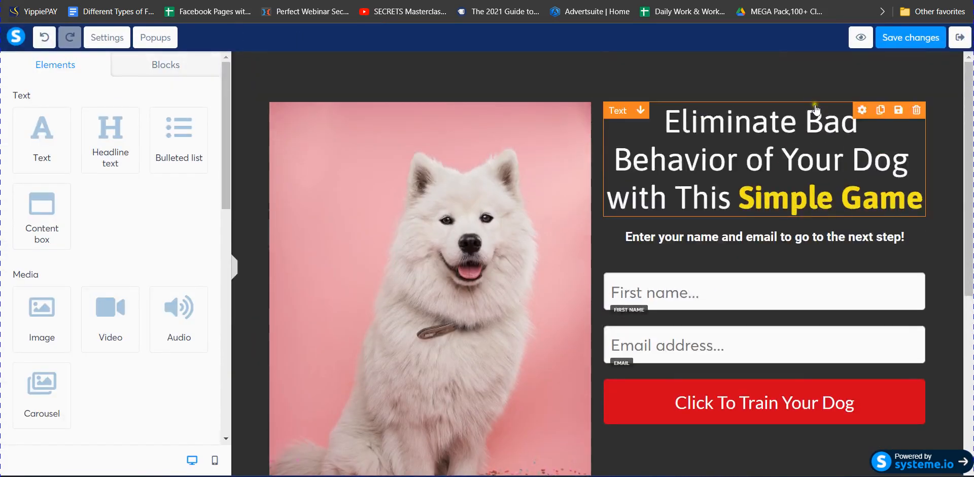
left_click(902, 39)
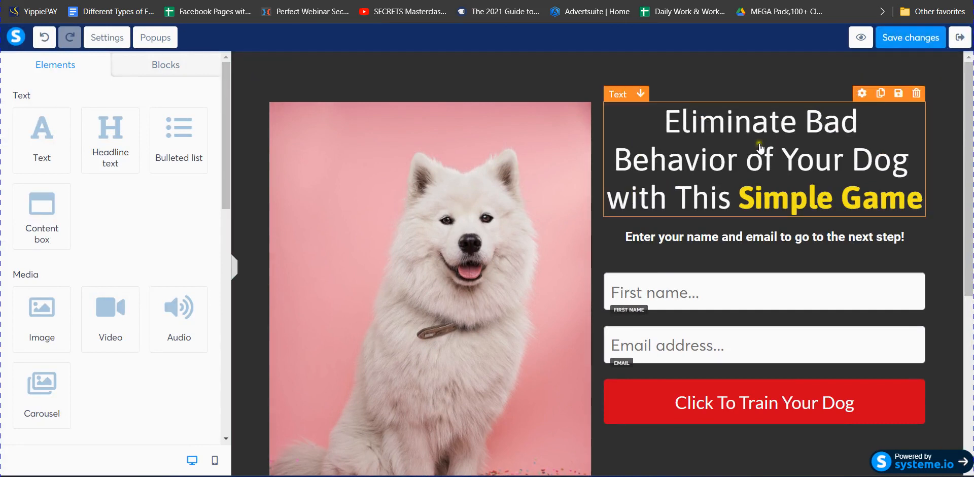
- Leave the lead capture page and open the funnel's Thank You page for editing
left_click(960, 38)
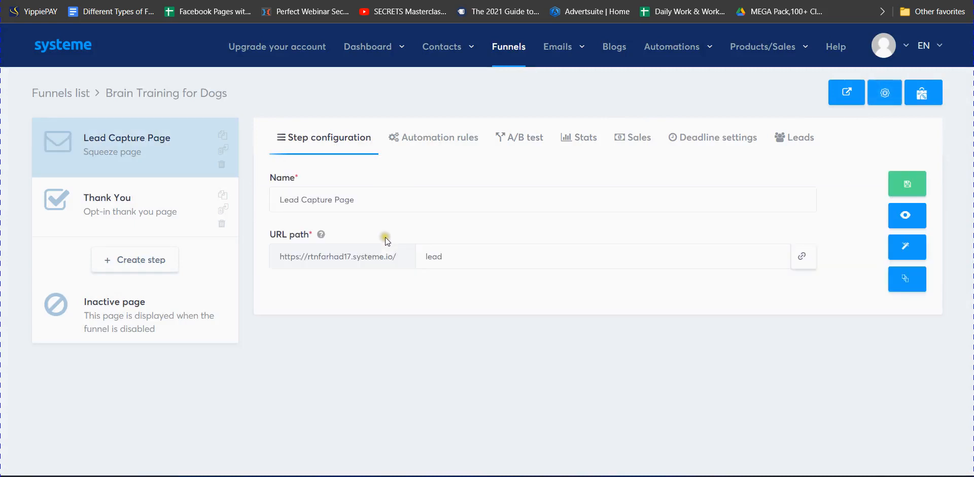
left_click(133, 215)
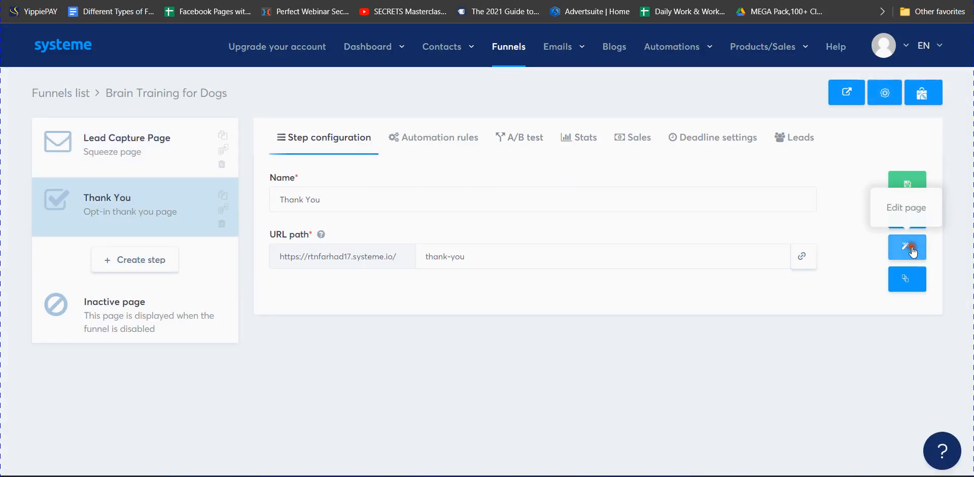
left_click(907, 246)
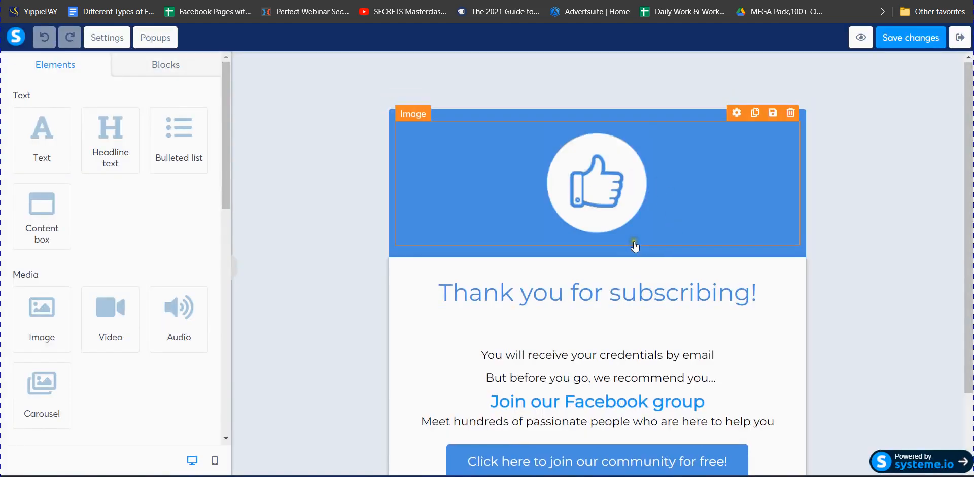
- Delete the "Join our Facebook group" text and the community button from the thank-you page
scroll(609, 254, "down", 2)
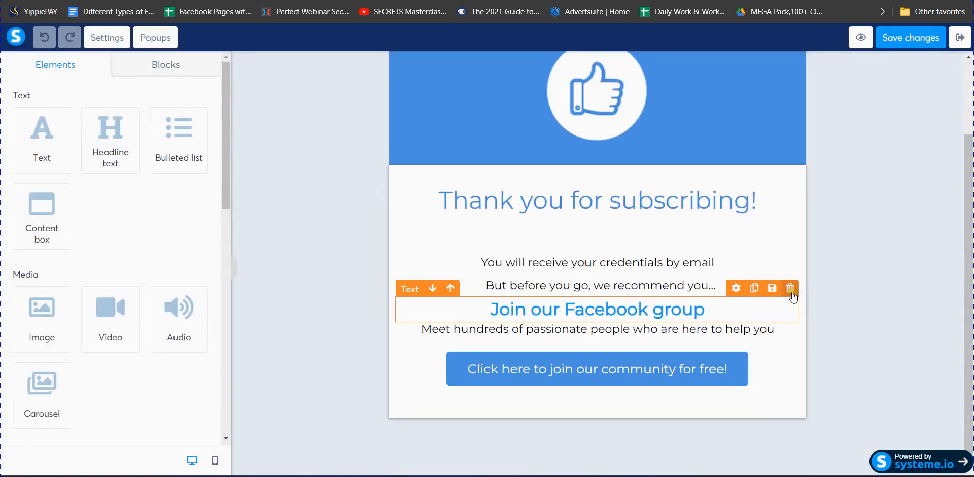
left_click(790, 288)
left_click(548, 60)
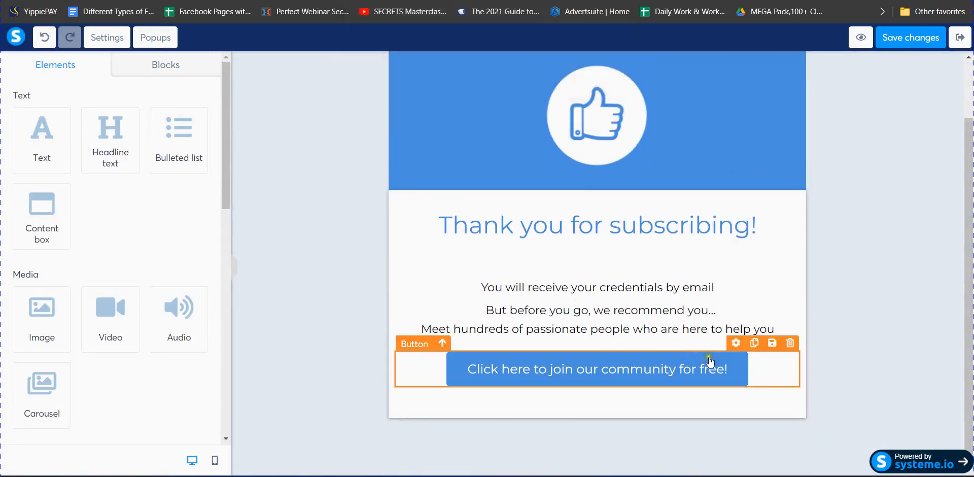
left_click(790, 343)
left_click(550, 59)
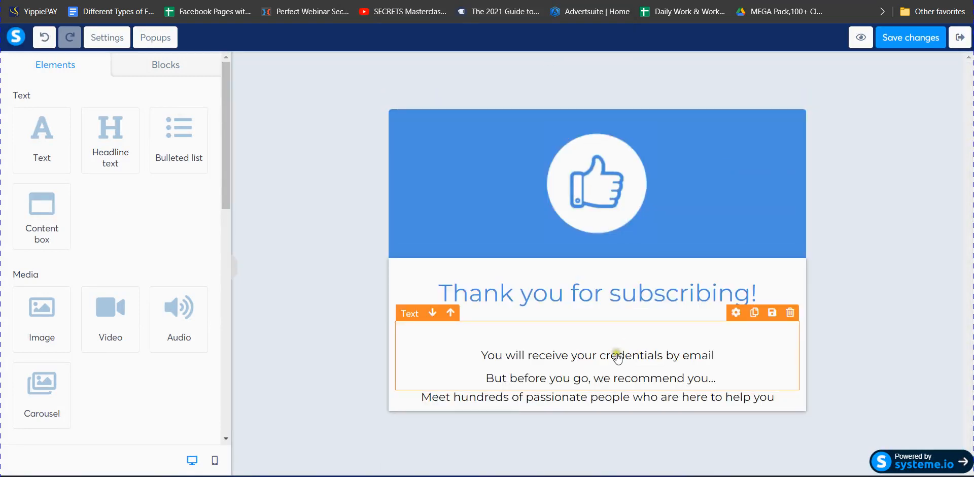
- Delete the two remaining text elements beneath the "Thank you for subscribing!" headline
left_click(790, 312)
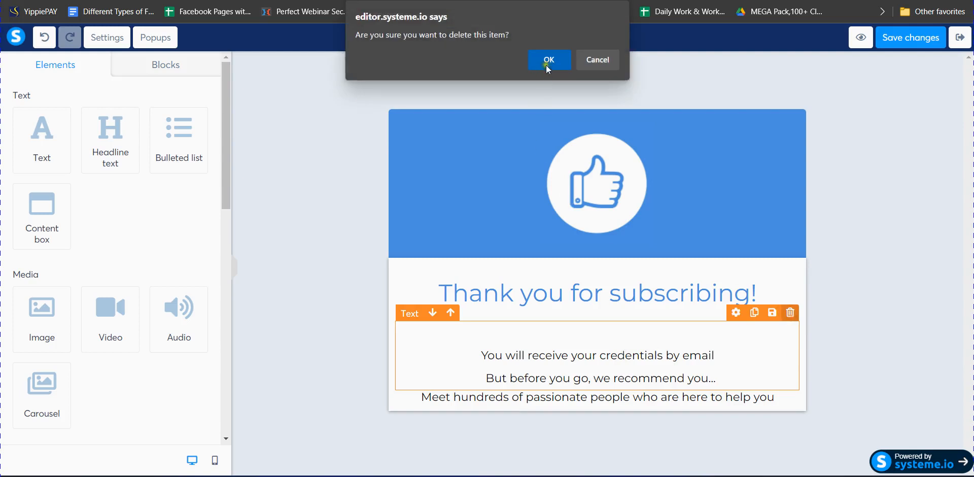
left_click(548, 61)
left_click(789, 312)
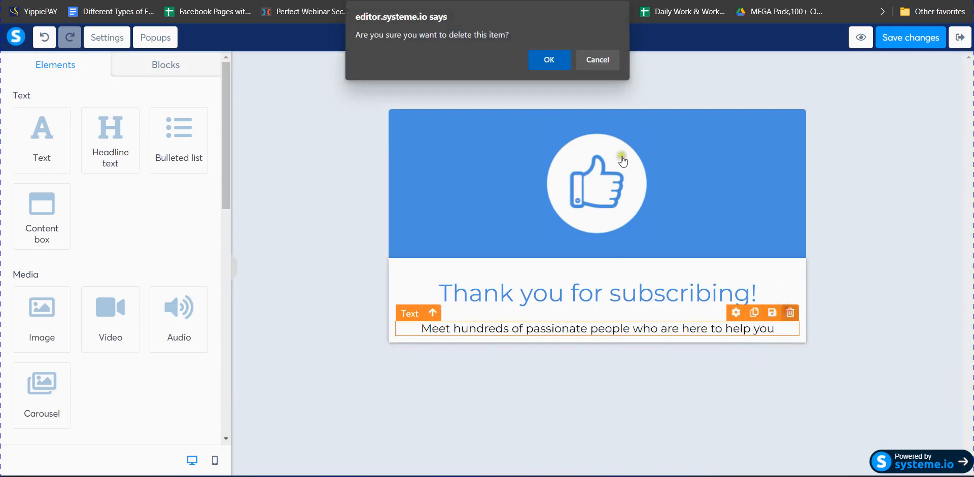
left_click(549, 61)
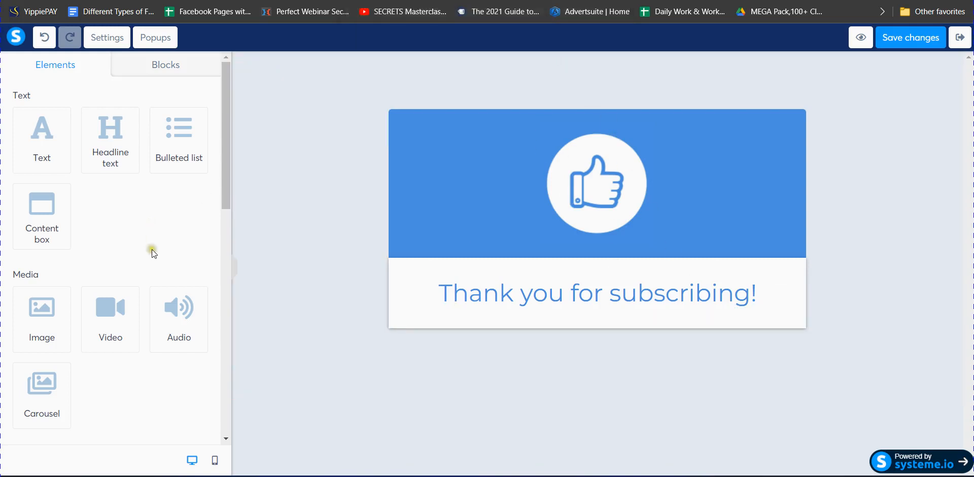
- Add a button element beneath the "Thank you for subscribing!" headline
scroll(187, 209, "down", 8)
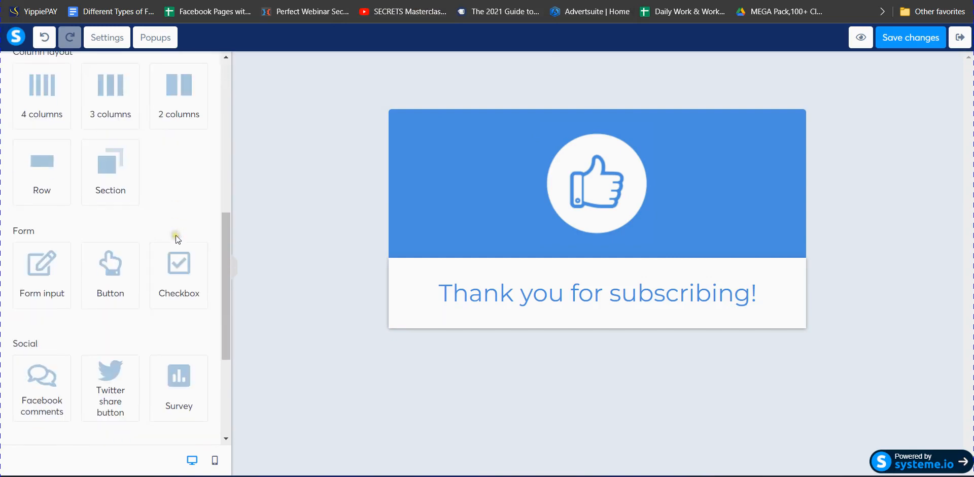
left_click_drag(128, 264, 595, 338)
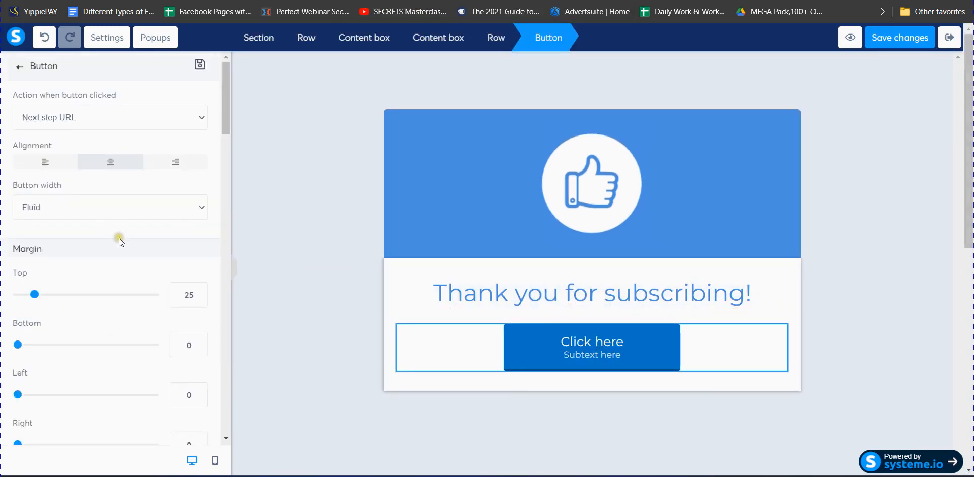
- Select the new button's "Click here" text for editing
scroll(123, 239, "down", 6)
triple_click(87, 236)
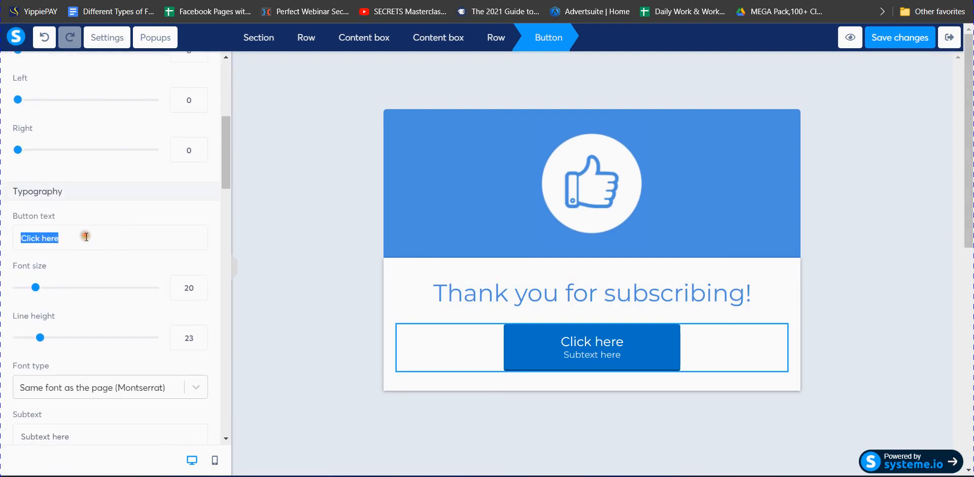